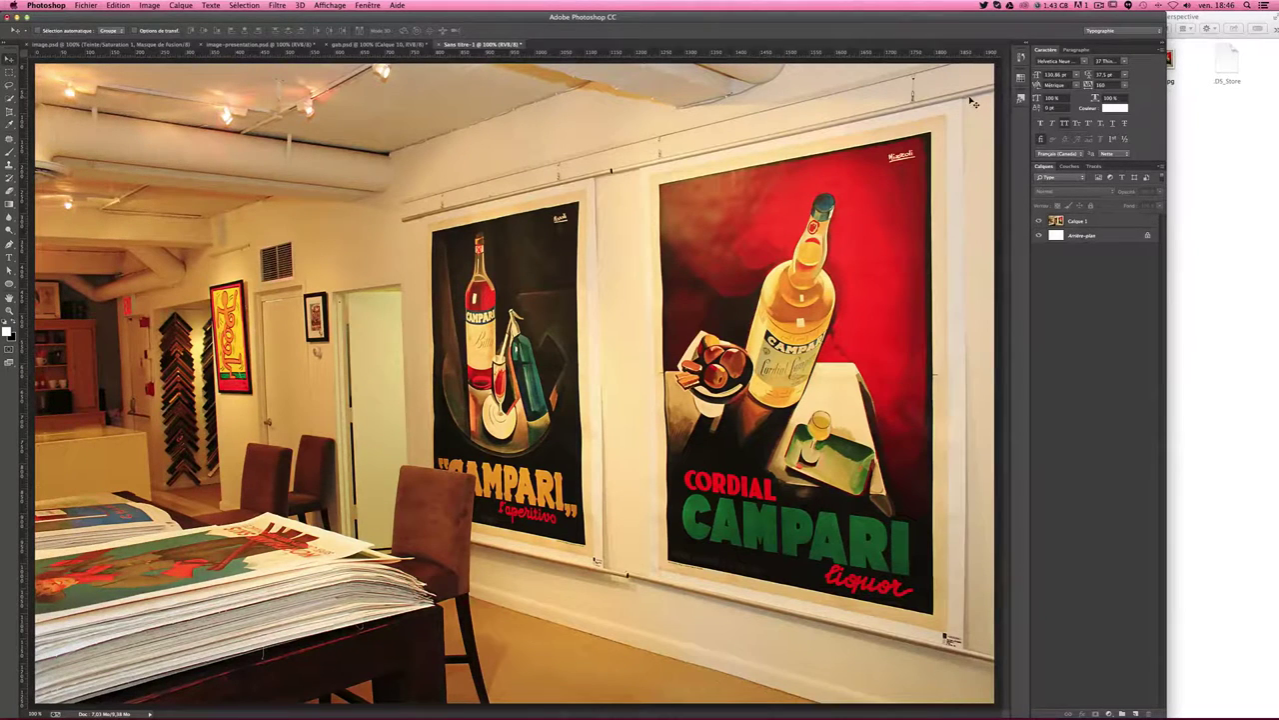
Zoom out twice to view the whole cropped poster, then back in to 100%
{"action": "key", "text": "ctrl+minus"}
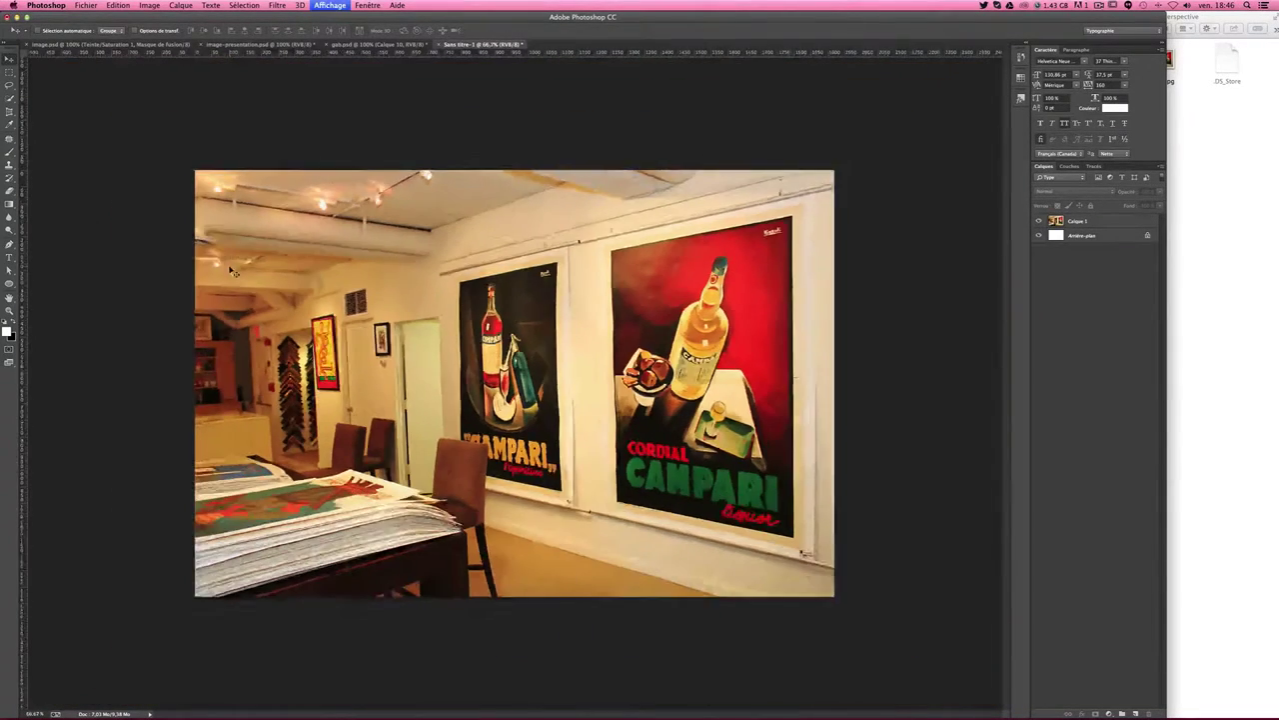
{"action": "key", "text": "ctrl+minus"}
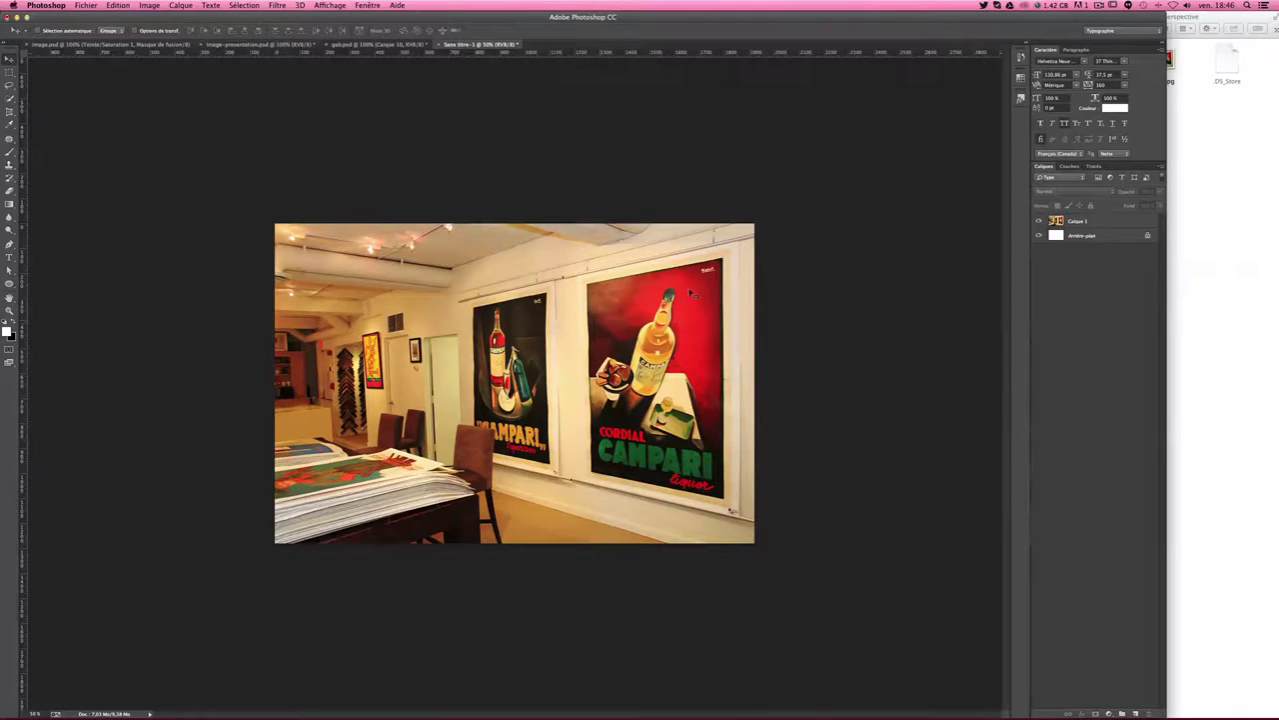
{"action": "key", "text": "ctrl+plus"}
{"action": "key", "text": "ctrl+plus"}
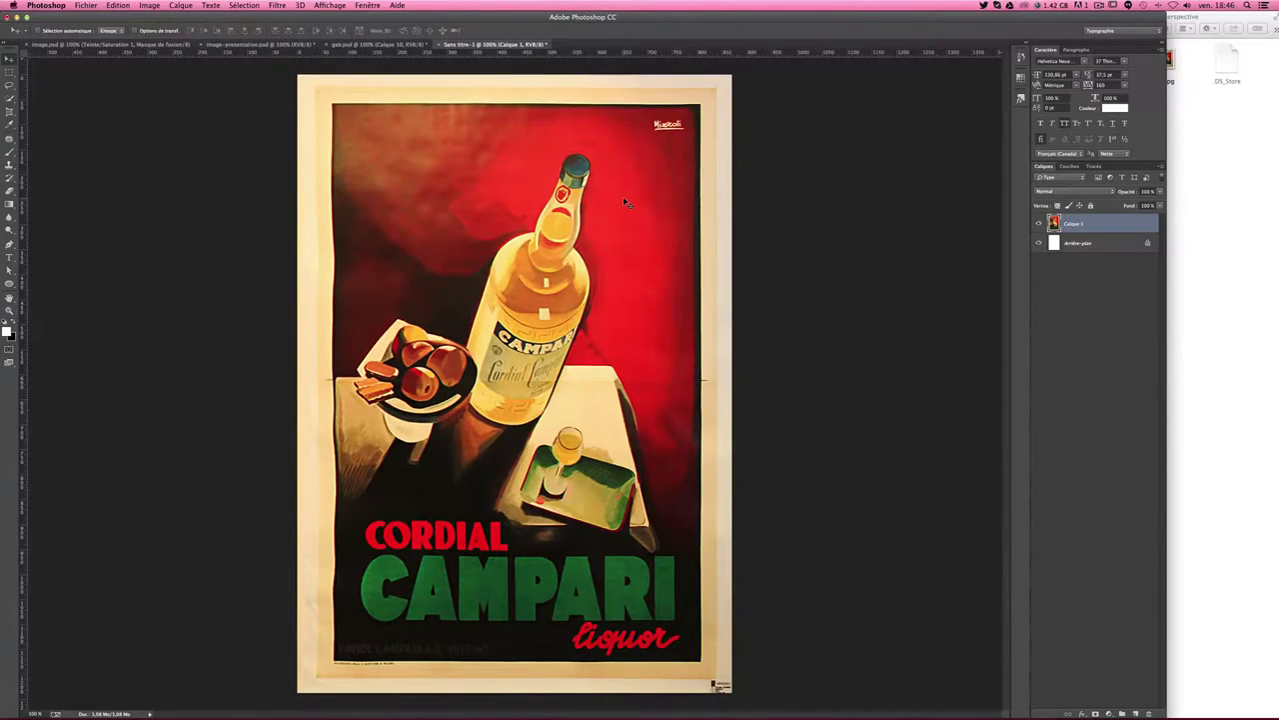
Step backward in History to the uncropped gallery photo with both angled posters
{"action": "key", "text": "super+z"}
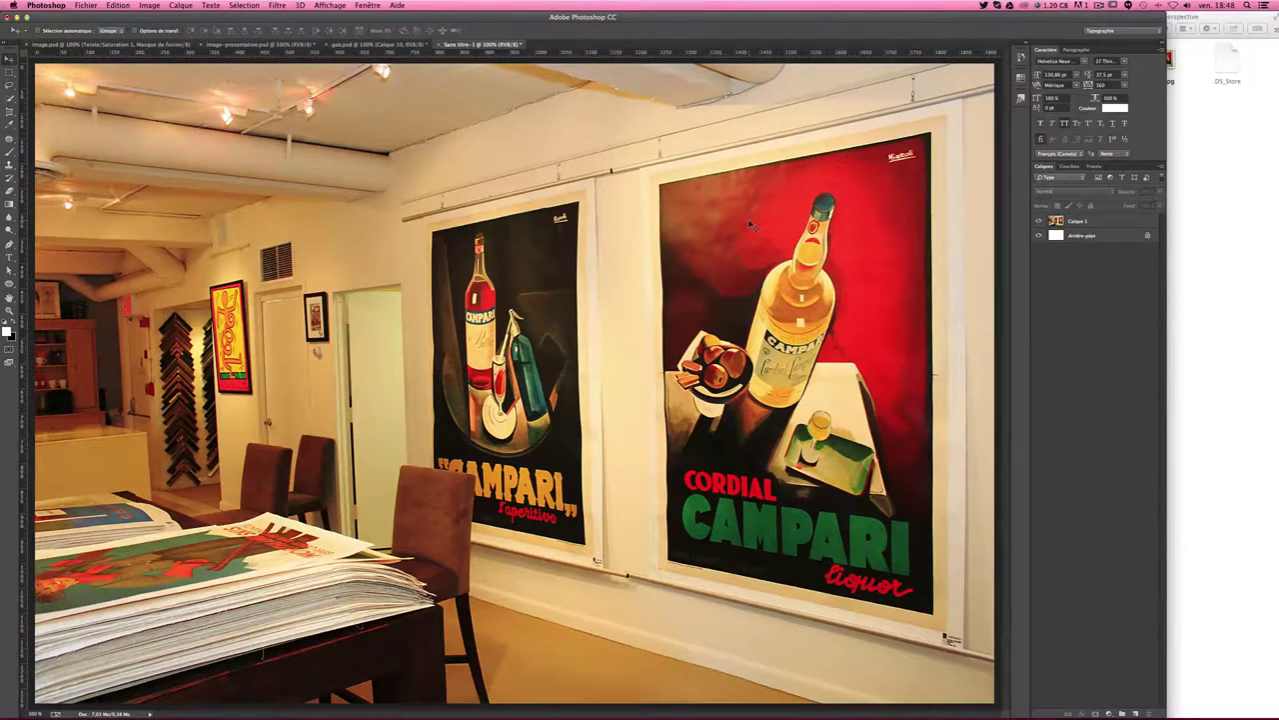
Switch to Finder and back, then open the Crop tool's flyout of alternative tools
{"action": "left_click", "coordinate": [1240, 194]}
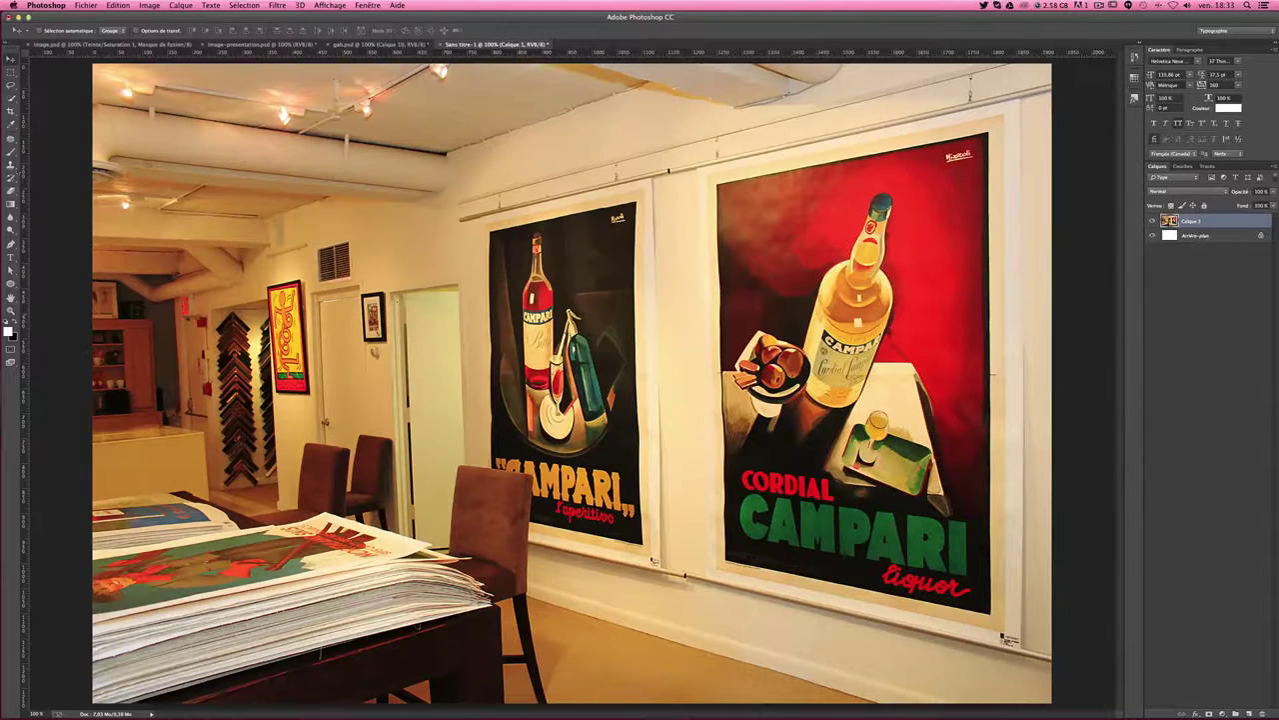
{"action": "left_click", "coordinate": [11, 112]}
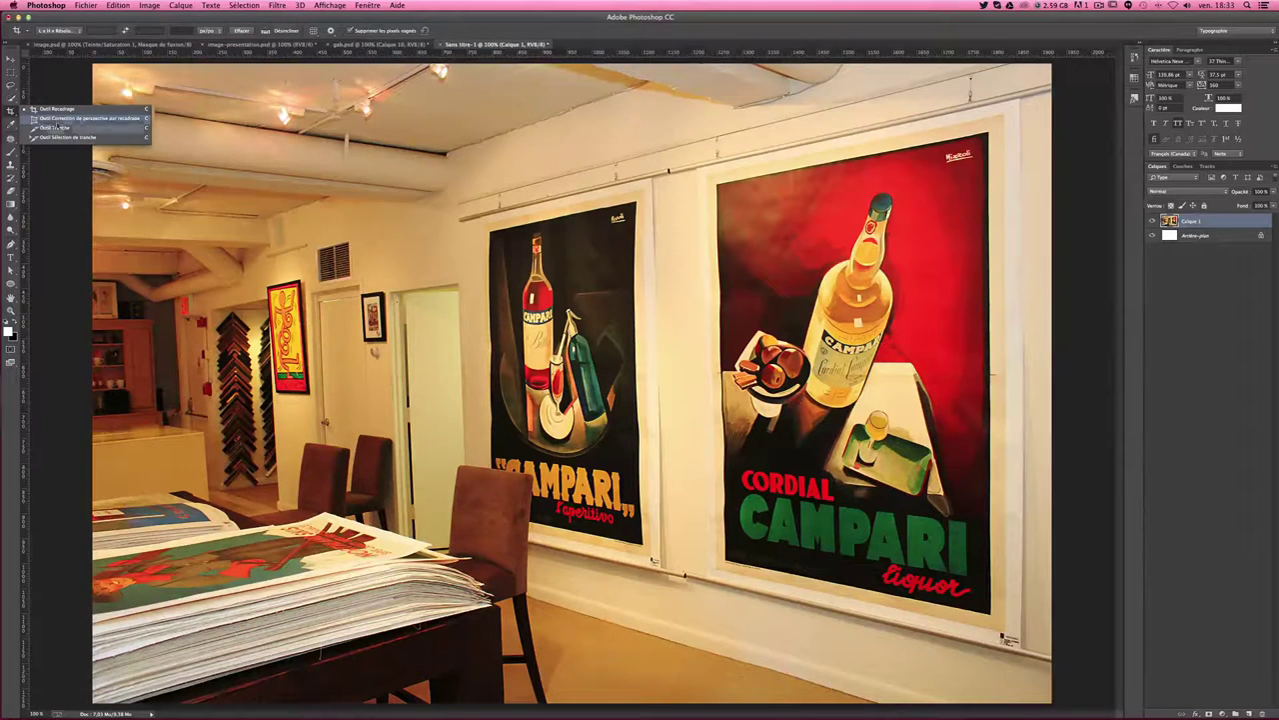
Pick the Perspective Crop Tool and drag a crop box over the red Campari poster
{"action": "left_click", "coordinate": [121, 118]}
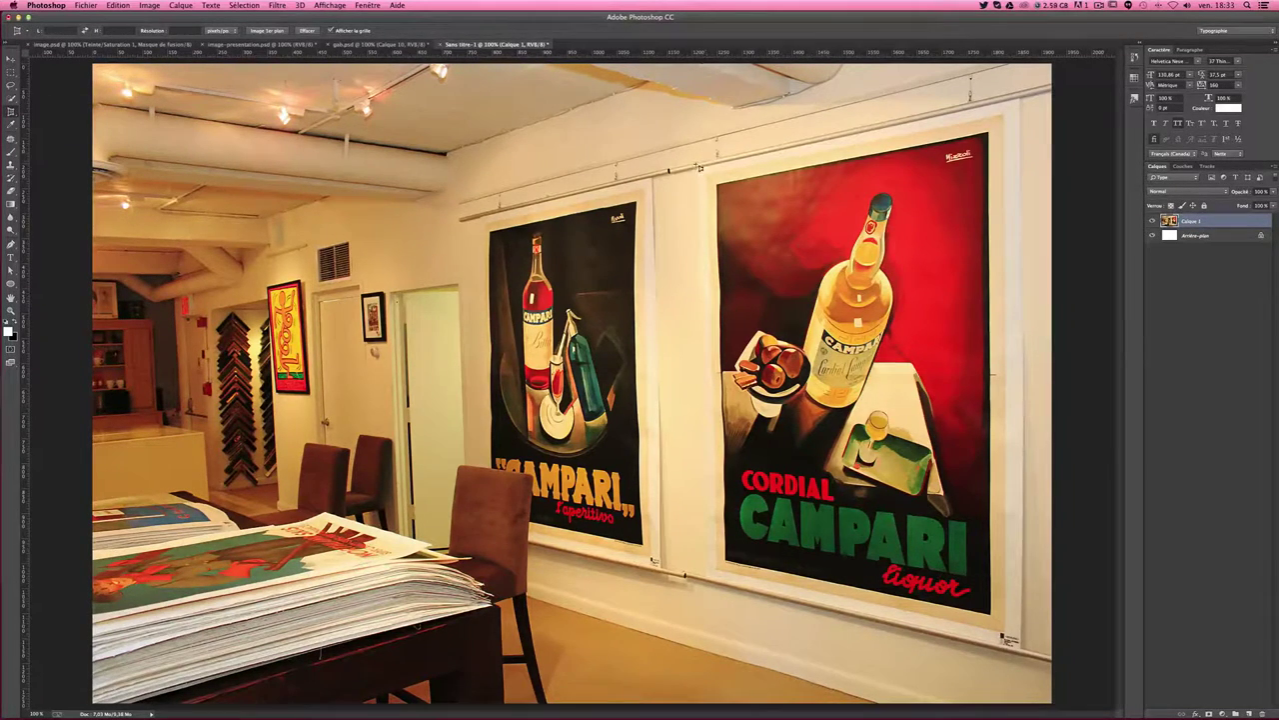
{"action": "left_click_drag", "start_coordinate": [699, 167], "coordinate": [1010, 637]}
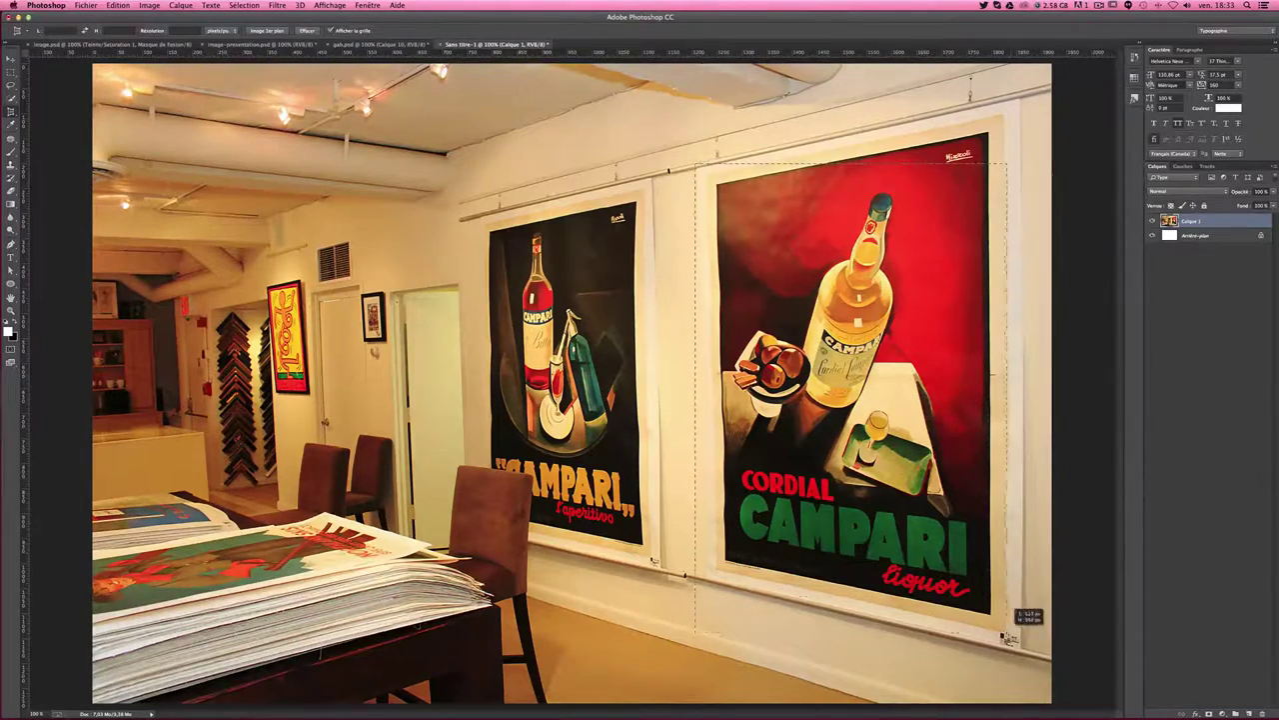
{"action": "left_click_drag", "start_coordinate": [1010, 637], "coordinate": [1022, 651]}
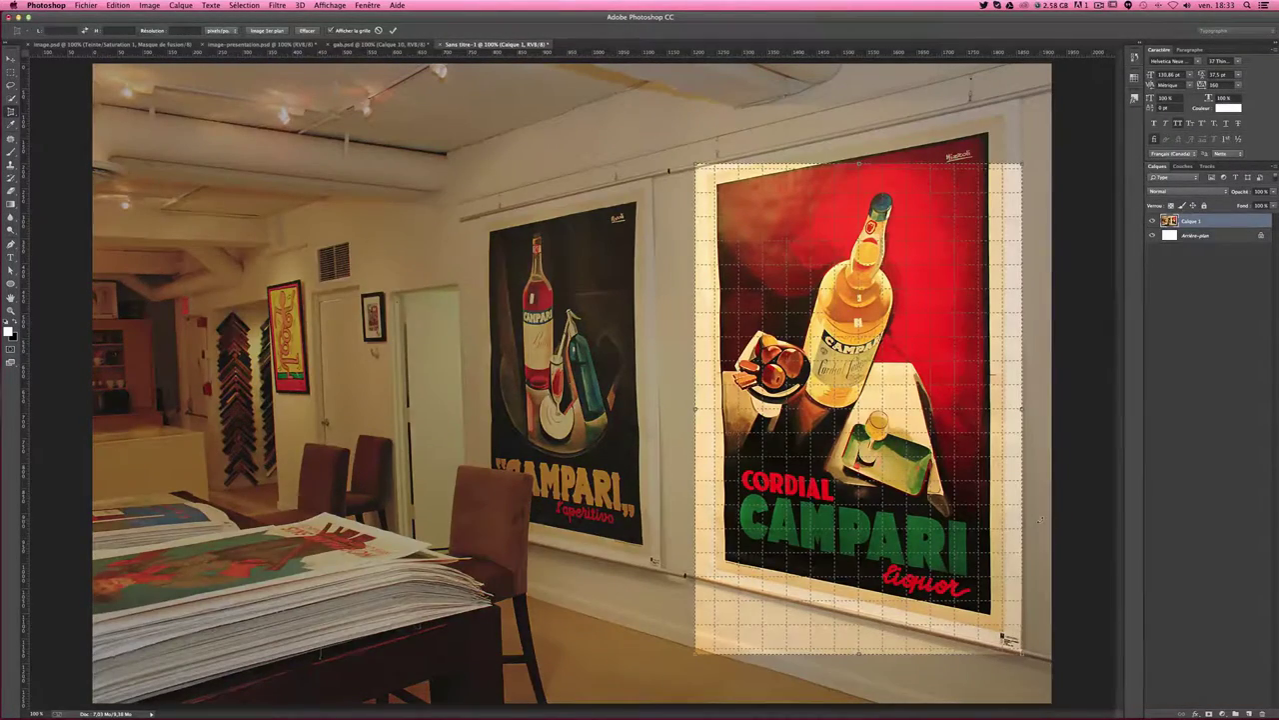
{"action": "key", "text": "ctrl+plus"}
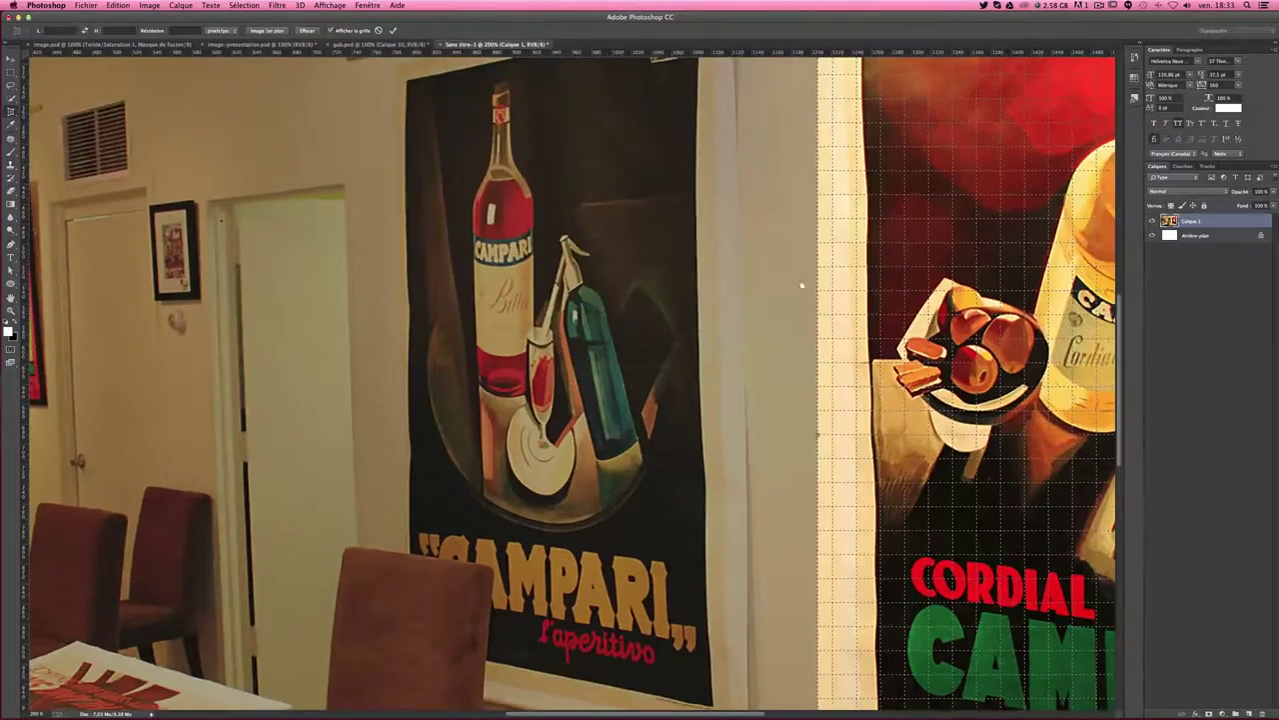
Zoom to 400% on the poster's top-left corner and pin the crop corner there
{"action": "left_click_drag", "start_coordinate": [803, 280], "coordinate": [735, 330]}
{"action": "left_click_drag", "start_coordinate": [850, 217], "coordinate": [694, 294]}
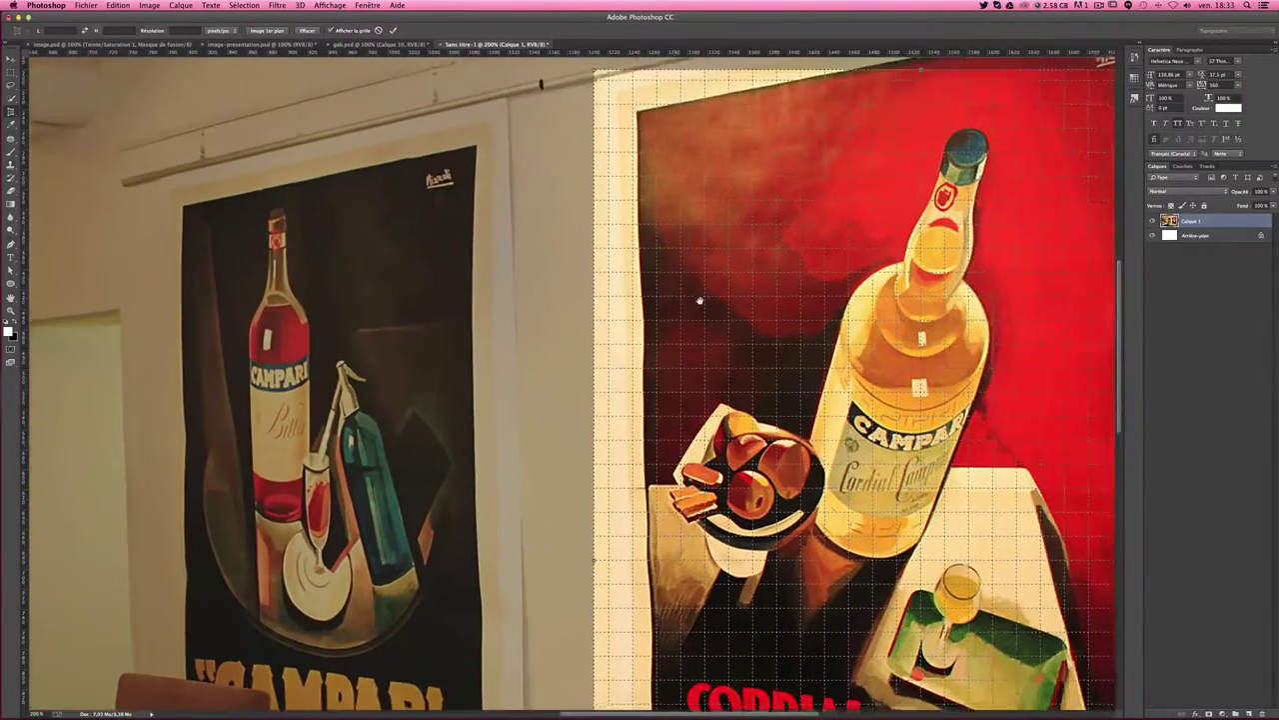
{"action": "mouse_move", "coordinate": [792, 228]}
{"action": "left_mouse_down"}
{"action": "mouse_move", "coordinate": [557, 307]}
{"action": "mouse_move", "coordinate": [557, 363]}
{"action": "left_mouse_up"}
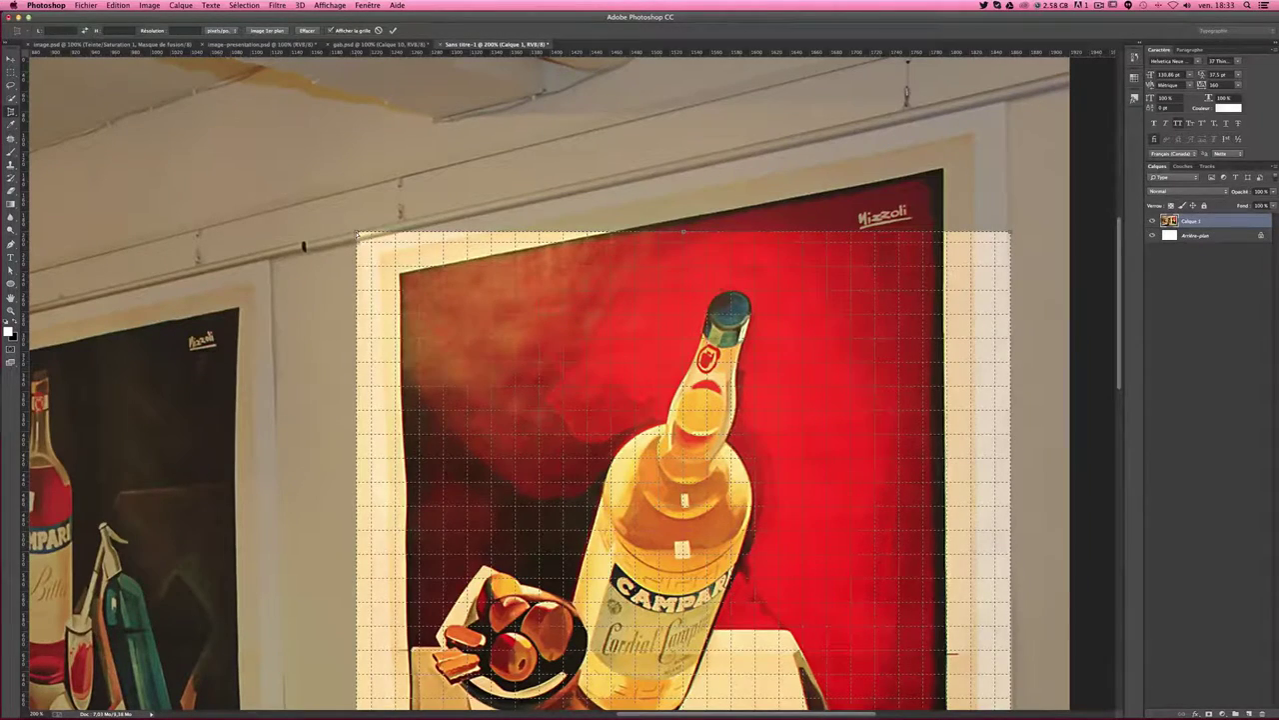
{"action": "key", "text": "super+plus"}
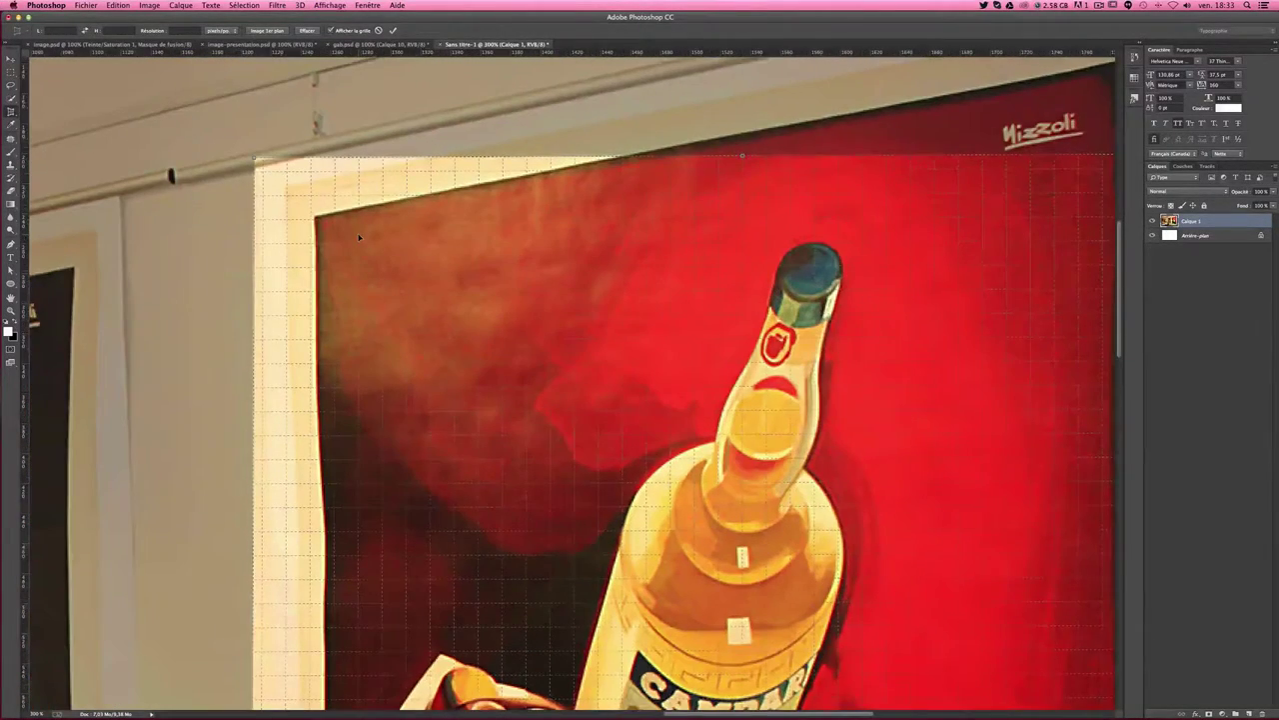
{"action": "key", "text": "super+plus"}
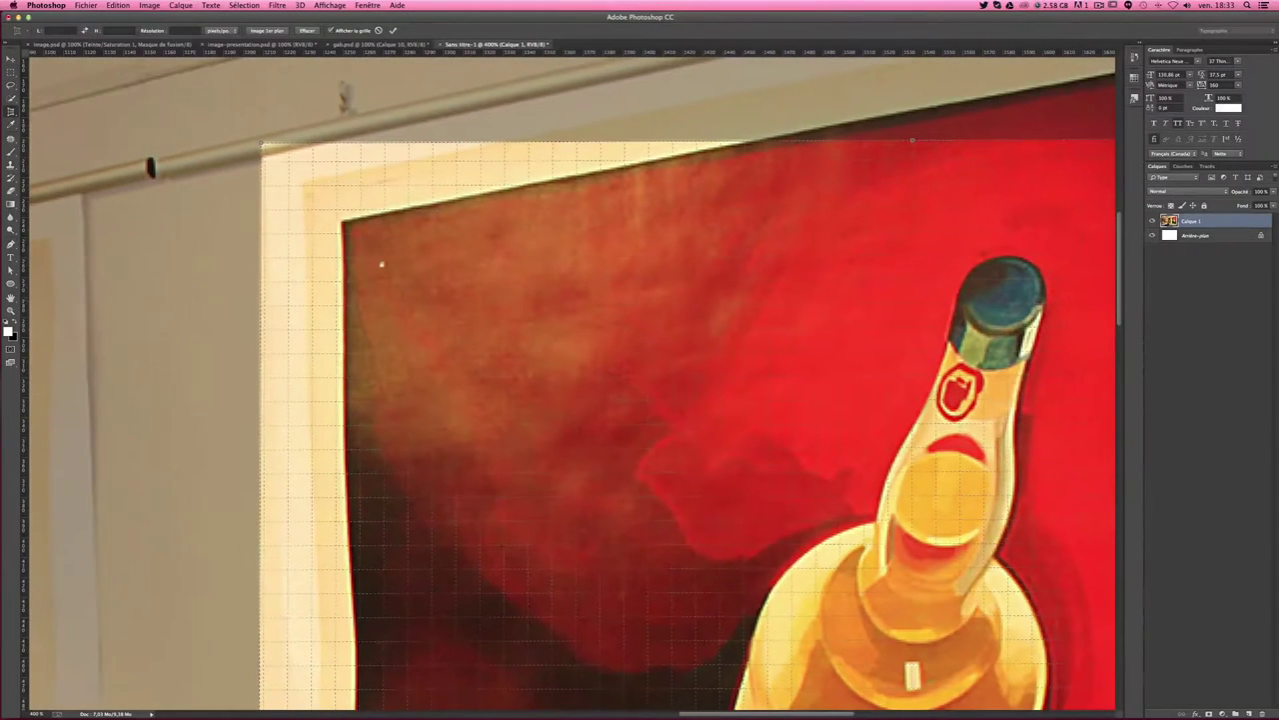
{"action": "left_click_drag", "start_coordinate": [262, 142], "coordinate": [268, 161]}
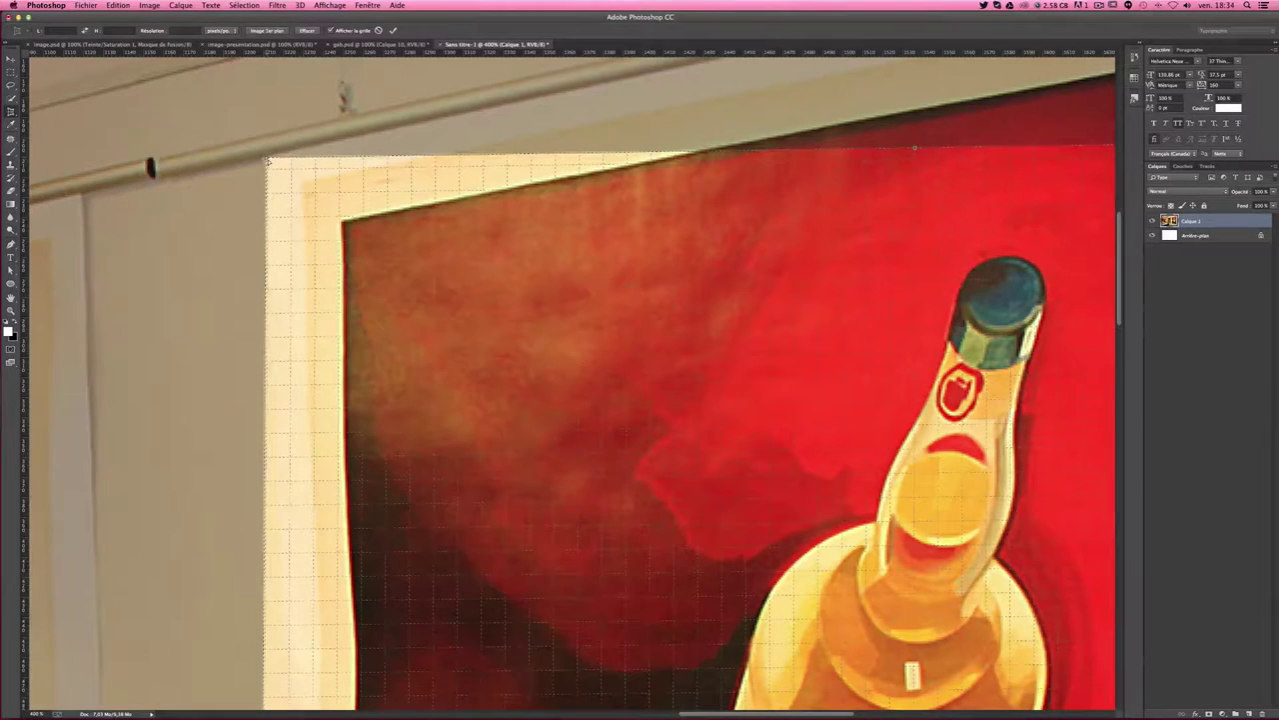
Pan to the Mizzoli signature and pin the crop's top-right corner on the poster's corner
{"action": "left_click_drag", "start_coordinate": [820, 246], "coordinate": [480, 374]}
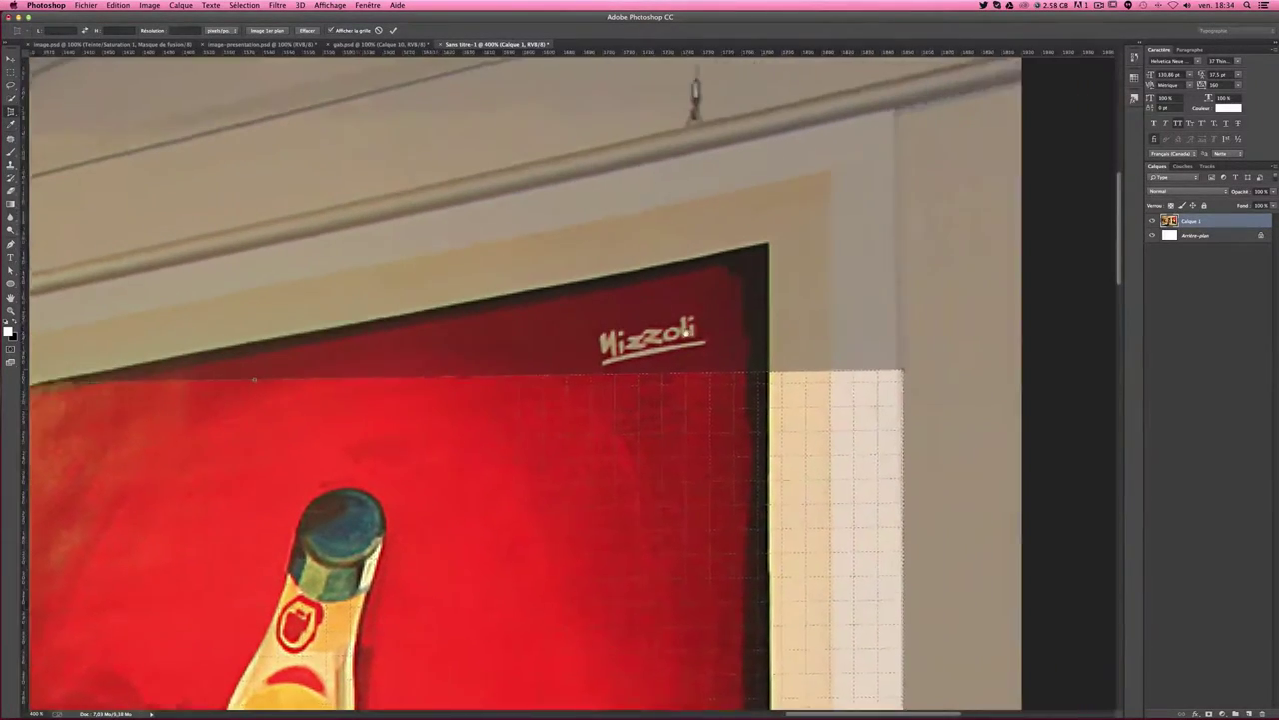
{"action": "left_click_drag", "start_coordinate": [711, 328], "coordinate": [651, 341]}
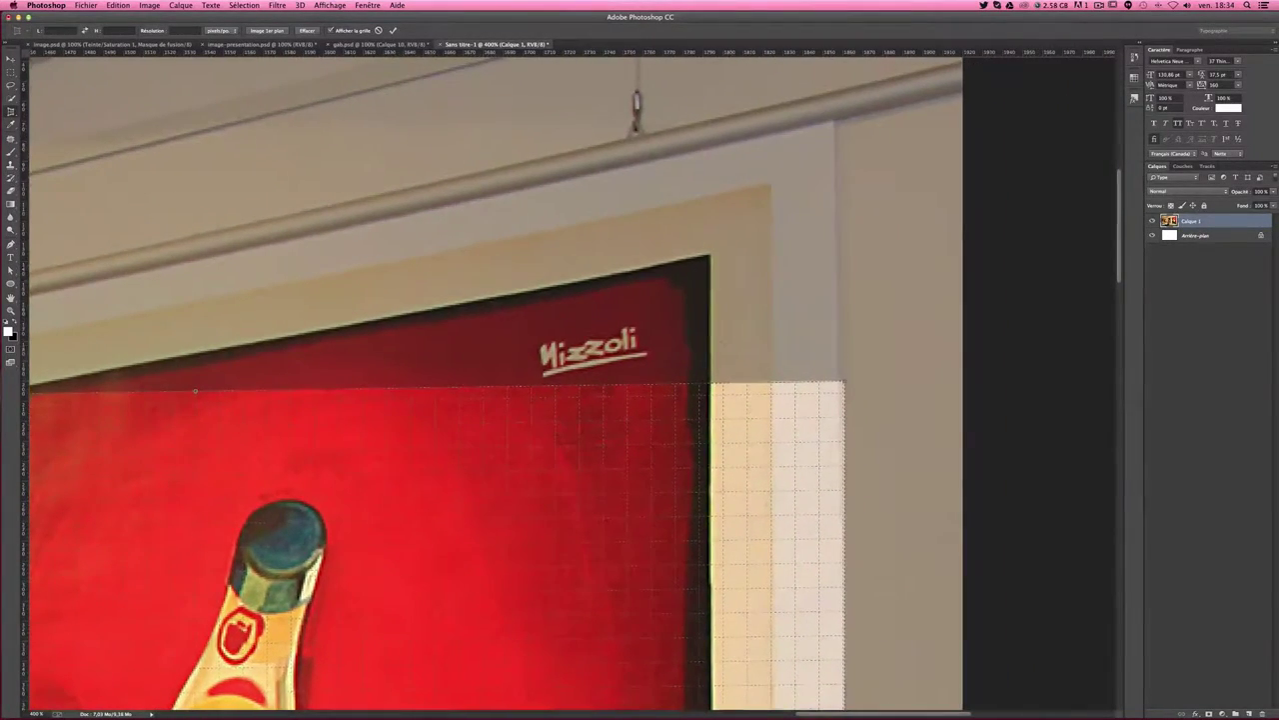
{"action": "left_click_drag", "start_coordinate": [846, 384], "coordinate": [829, 126]}
{"action": "left_click_drag", "start_coordinate": [380, 251], "coordinate": [749, 205]}
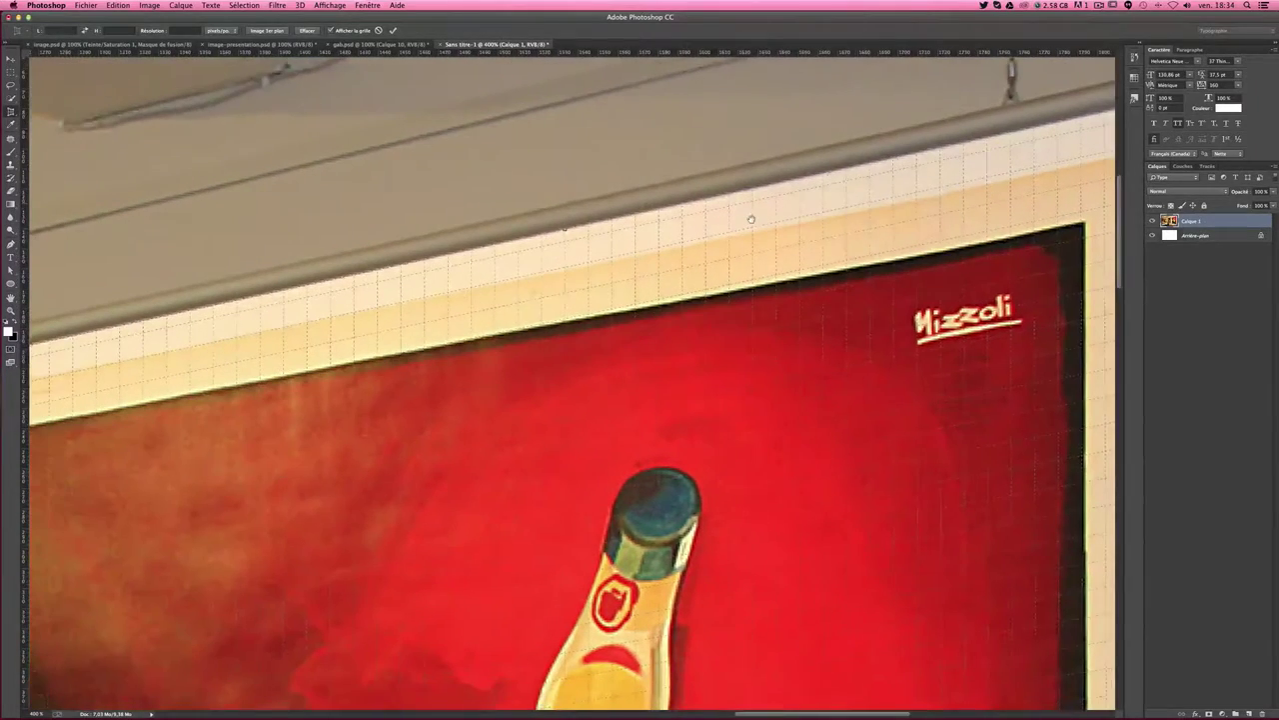
{"action": "left_click_drag", "start_coordinate": [208, 276], "coordinate": [491, 262]}
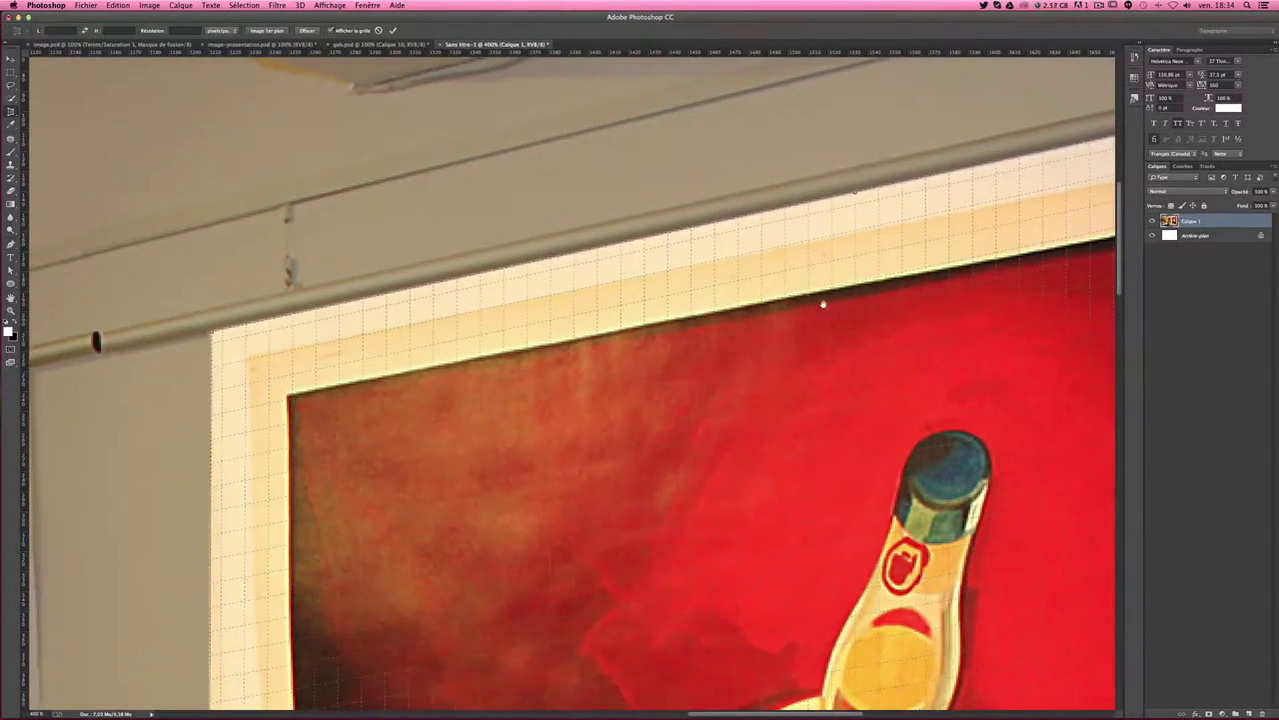
{"action": "left_click_drag", "start_coordinate": [824, 304], "coordinate": [636, 305]}
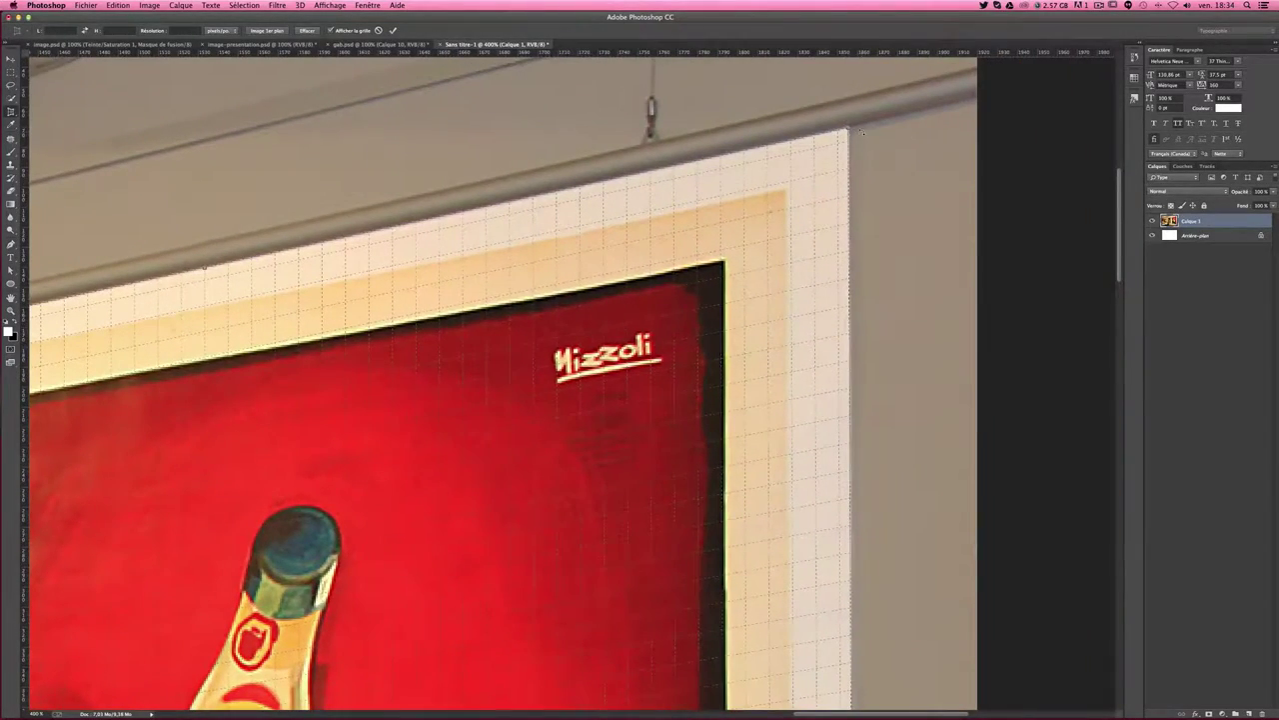
{"action": "left_click_drag", "start_coordinate": [861, 130], "coordinate": [849, 130]}
{"action": "scroll", "coordinate": [830, 589], "scroll_direction": "down", "scroll_amount": 5}
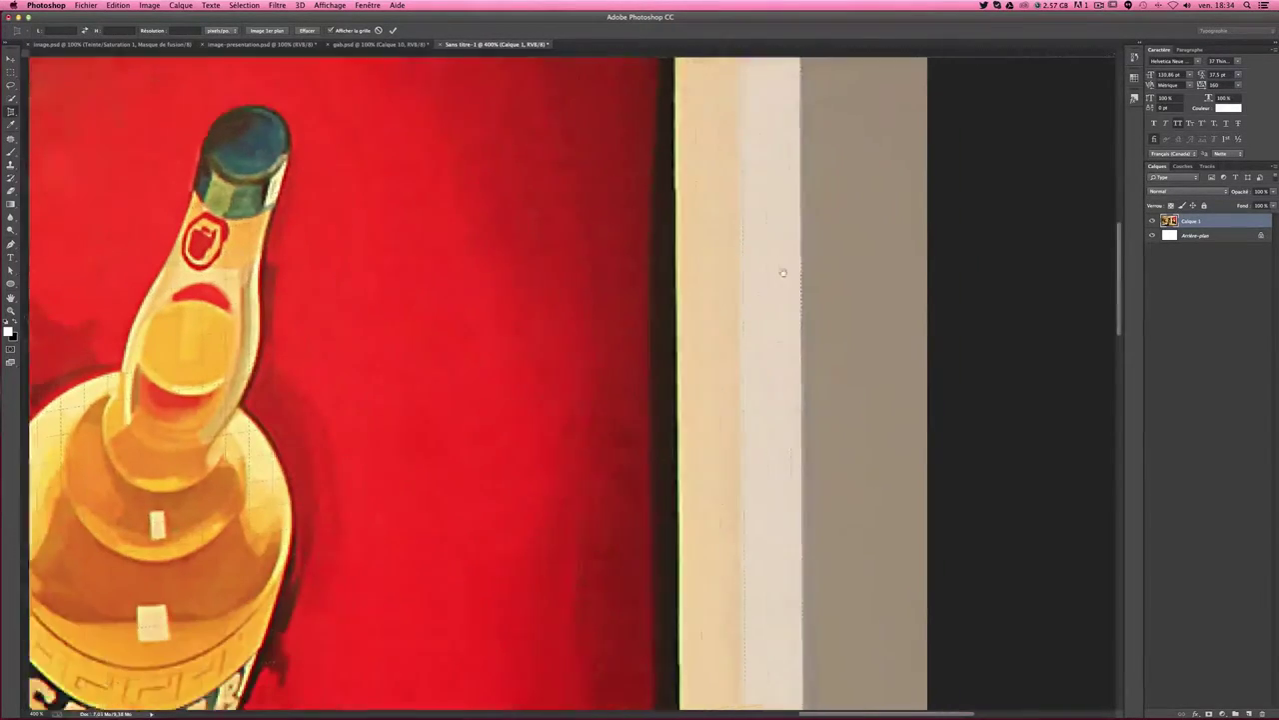
{"action": "left_click_drag", "start_coordinate": [775, 131], "coordinate": [761, 351]}
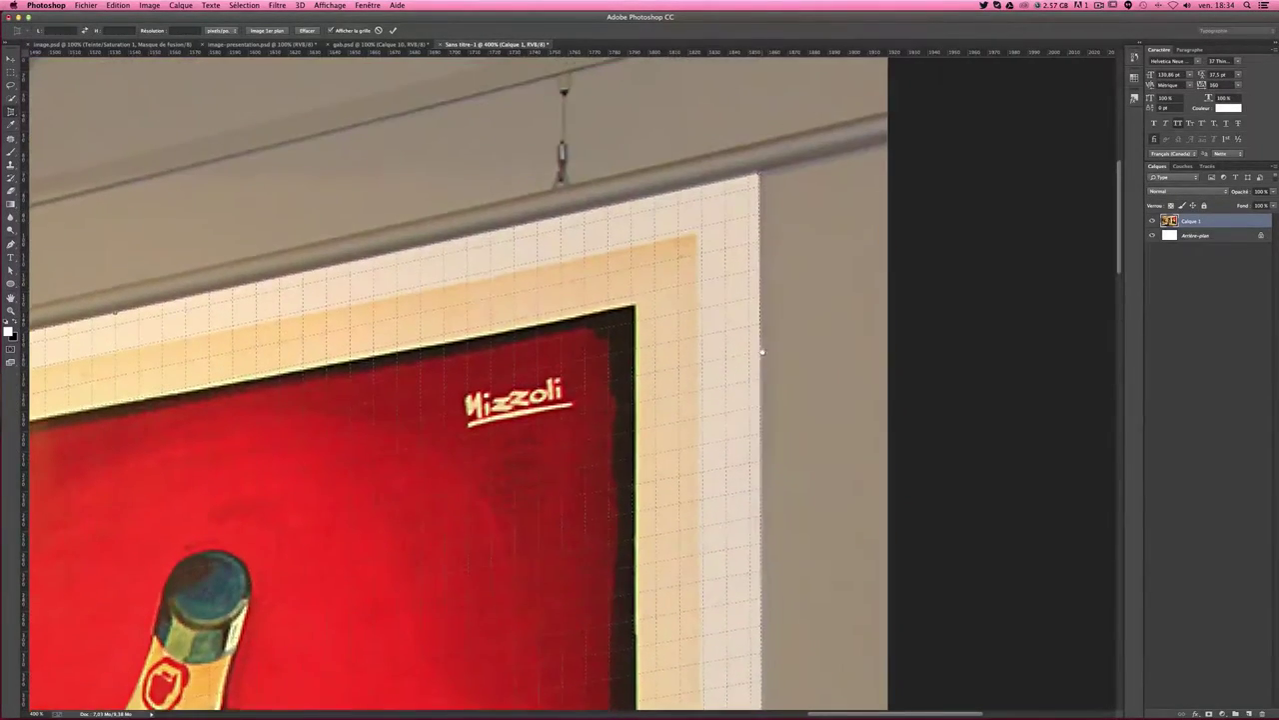
Fit the crop's bottom-right and bottom-left corners to the poster, then fit the photo on screen
{"action": "scroll", "coordinate": [770, 557], "scroll_direction": "down", "scroll_amount": 5}
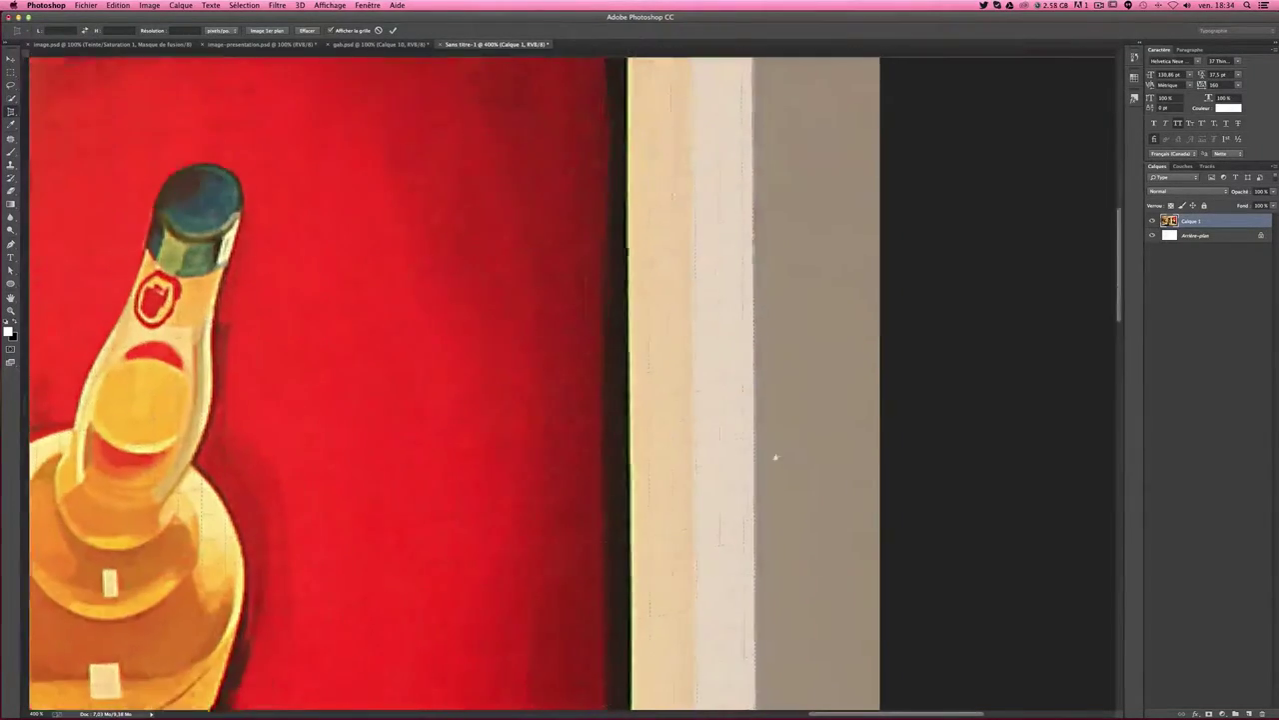
{"action": "scroll", "coordinate": [774, 456], "scroll_direction": "down", "scroll_amount": 5}
{"action": "scroll", "coordinate": [771, 200], "scroll_direction": "down", "scroll_amount": 5}
{"action": "scroll", "coordinate": [777, 206], "scroll_direction": "down", "scroll_amount": 5}
{"action": "scroll", "coordinate": [777, 206], "scroll_direction": "down", "scroll_amount": 5}
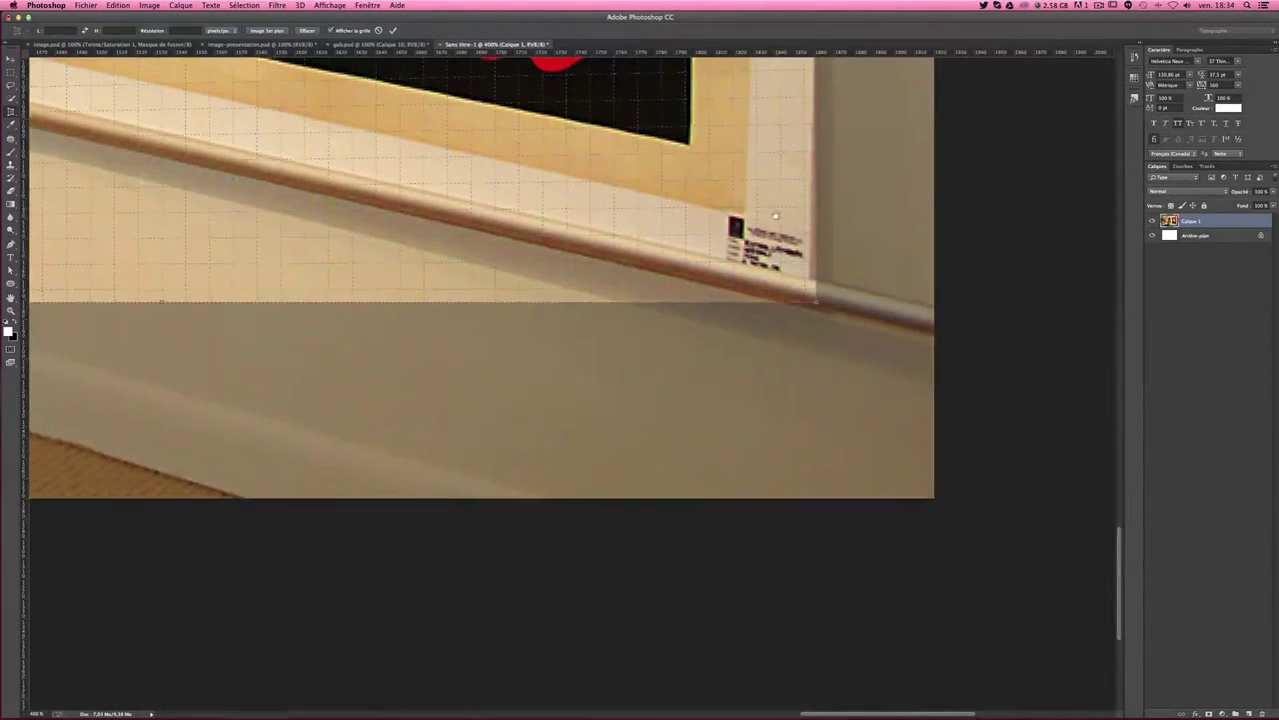
{"action": "left_click_drag", "start_coordinate": [817, 302], "coordinate": [808, 285]}
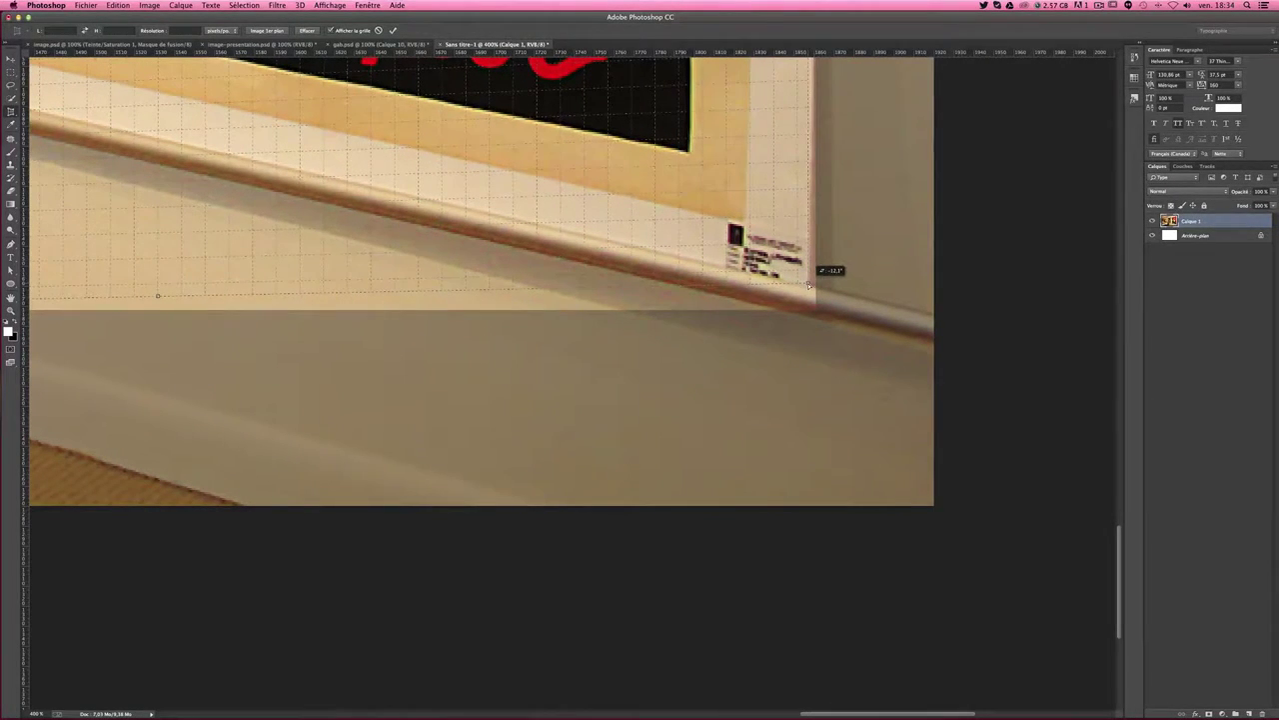
{"action": "left_click_drag", "start_coordinate": [808, 285], "coordinate": [808, 287]}
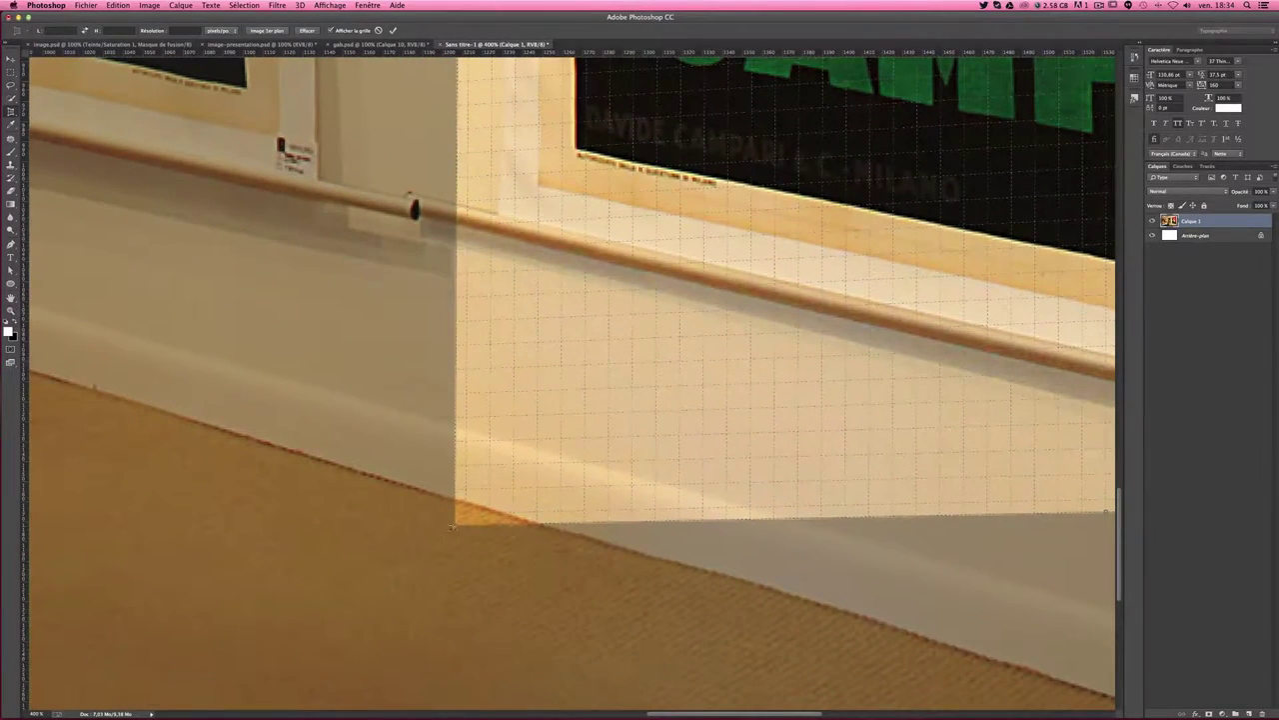
{"action": "left_click_drag", "start_coordinate": [455, 525], "coordinate": [500, 214]}
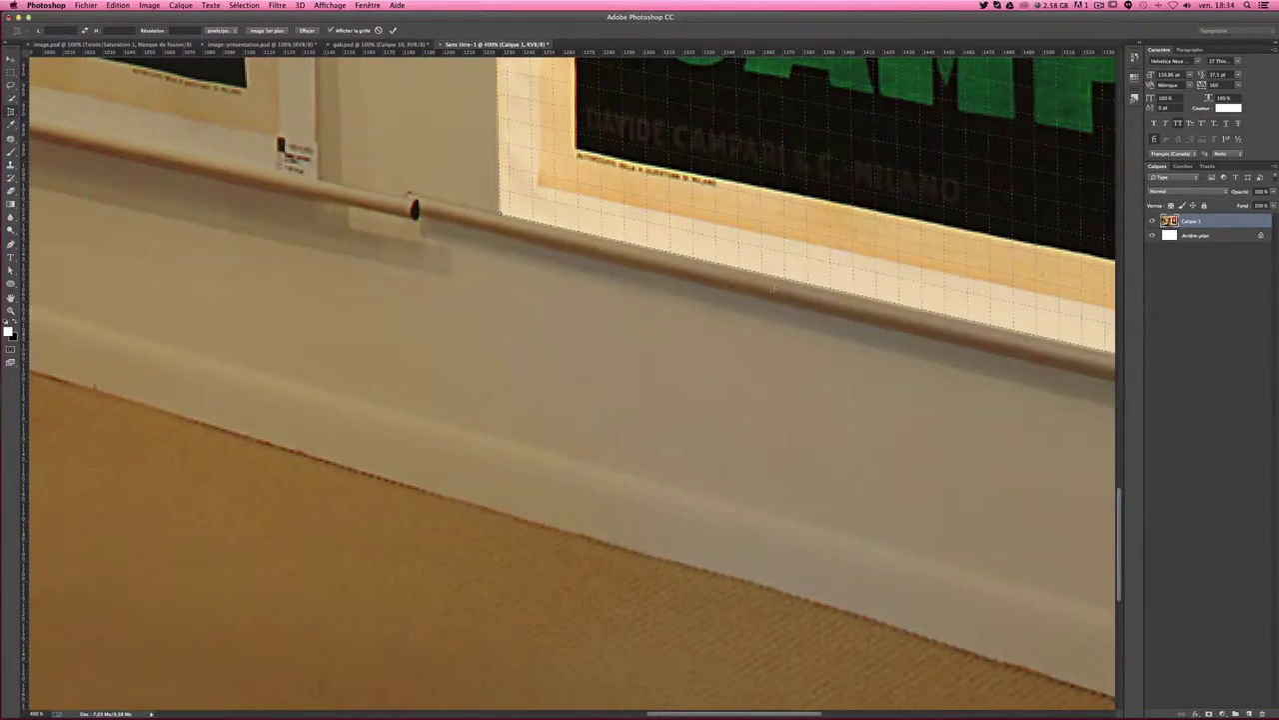
{"action": "scroll", "coordinate": [773, 289], "scroll_direction": "up", "scroll_amount": 5}
{"action": "key", "text": "super+0"}
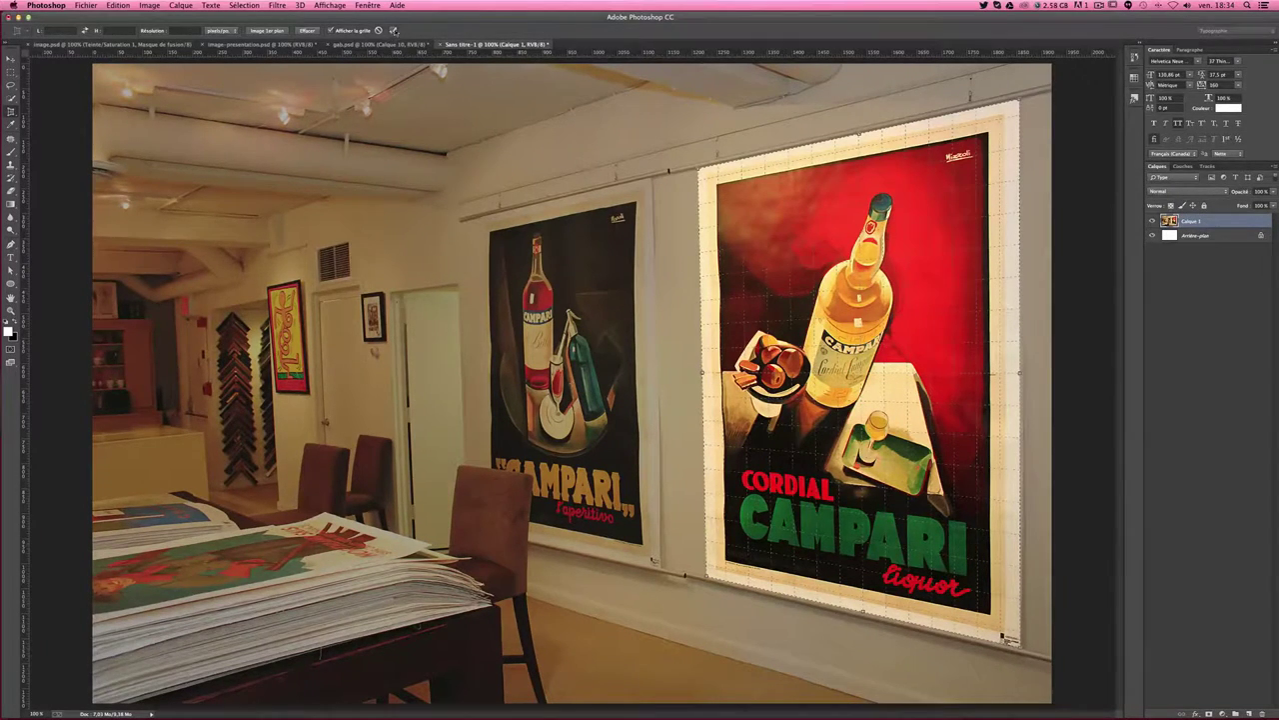
Commit the perspective crop to flatten the poster, then undo it
{"action": "left_click", "coordinate": [394, 31]}
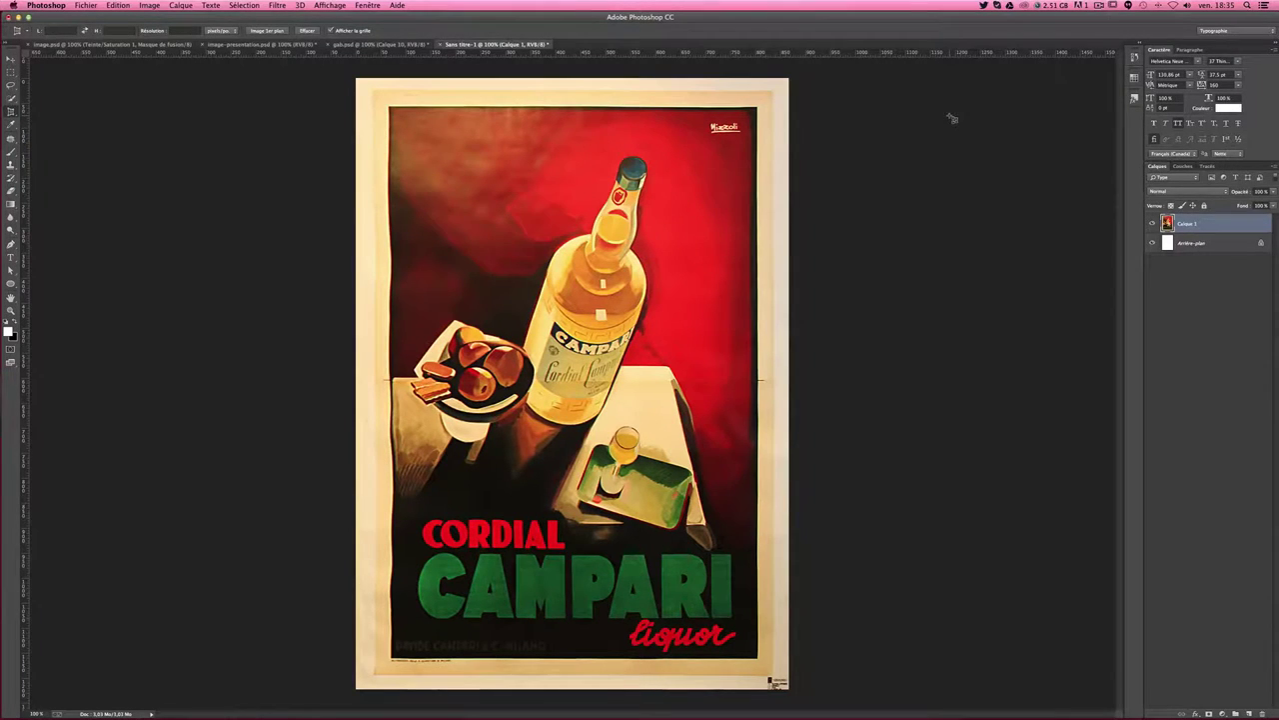
{"action": "key", "text": "ctrl+z"}
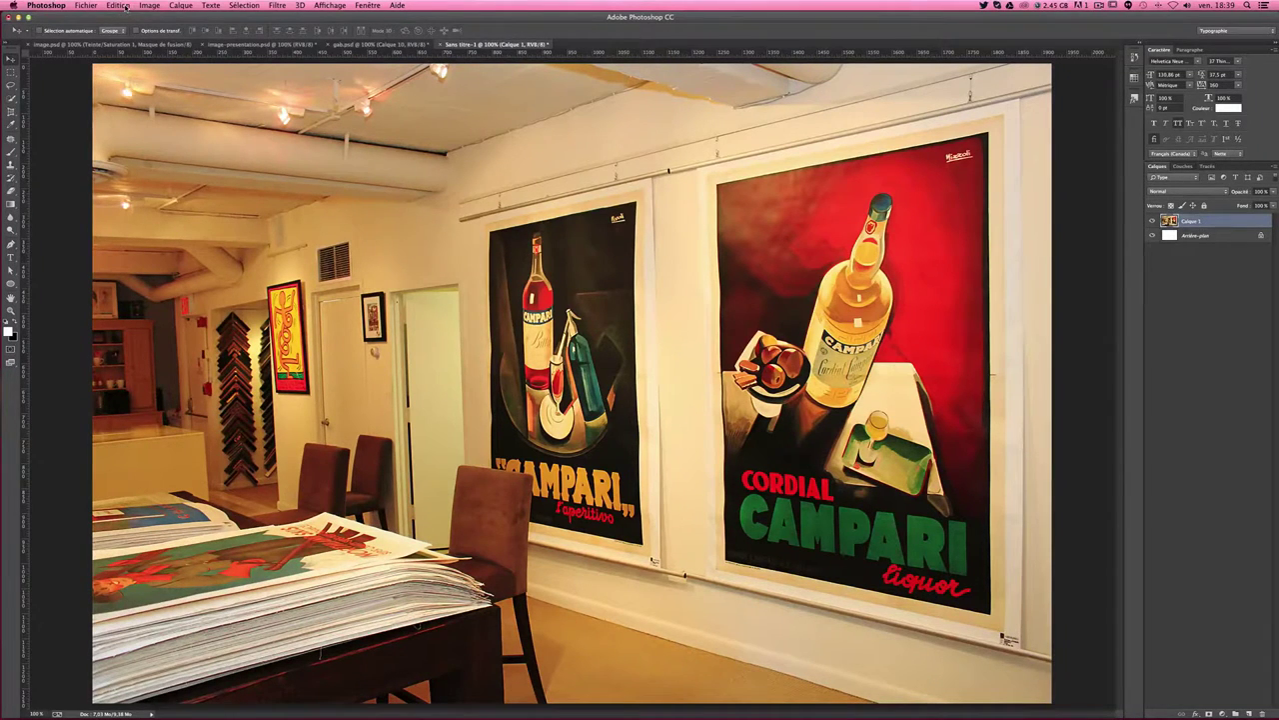
Start Edition > Déformation de perspective and draw a warp quad over the right poster
{"action": "left_click", "coordinate": [125, 7]}
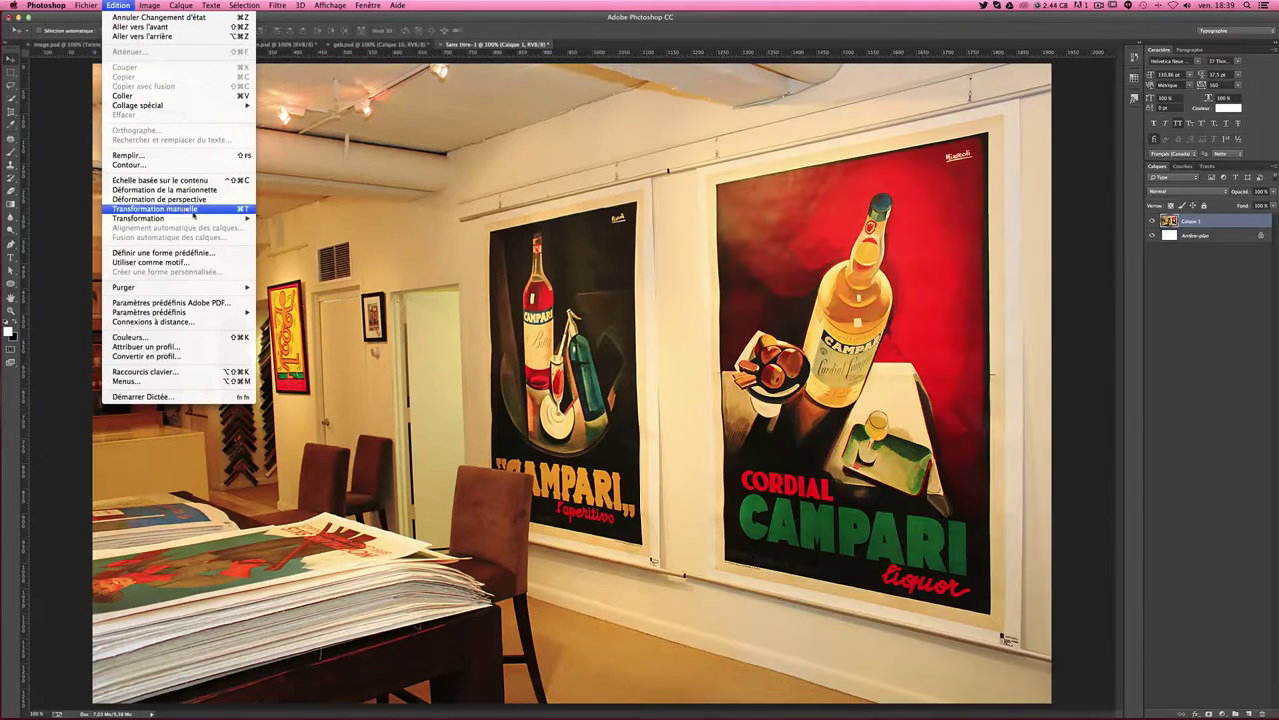
{"action": "left_click", "coordinate": [149, 200]}
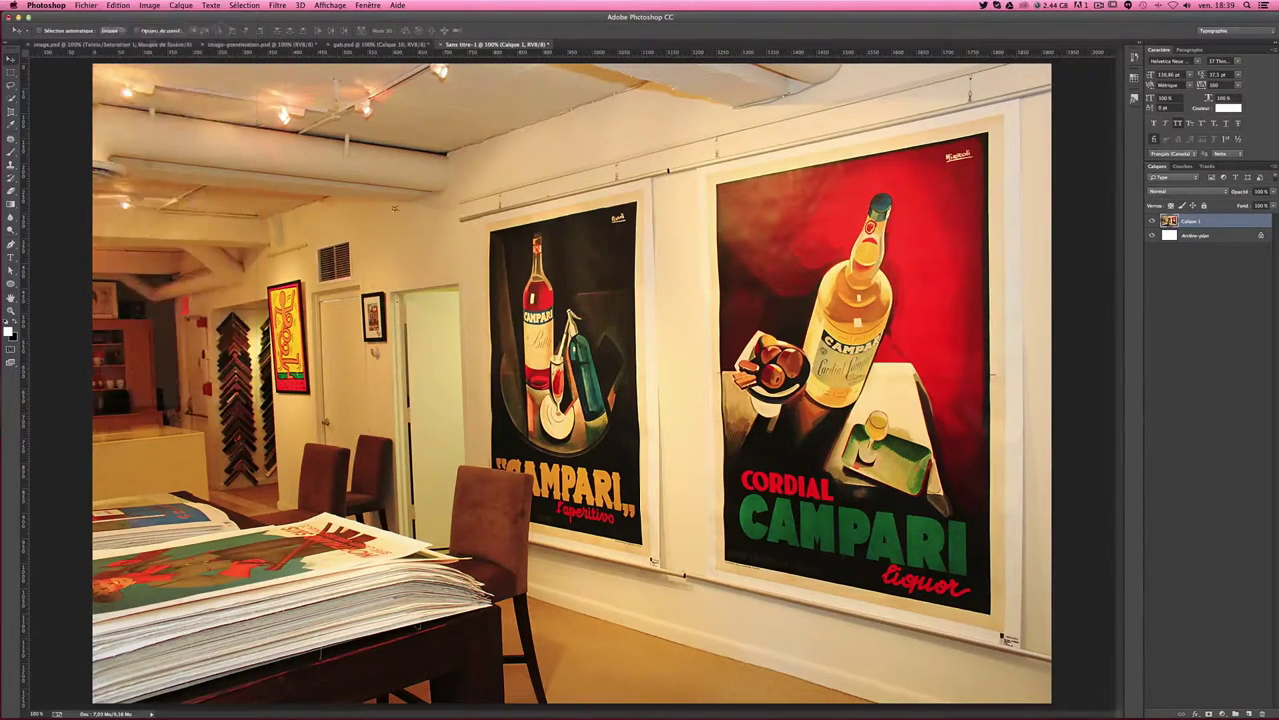
{"action": "left_click_drag", "start_coordinate": [699, 163], "coordinate": [1019, 645]}
{"action": "key", "text": "super+plus"}
{"action": "key", "text": "super+plus"}
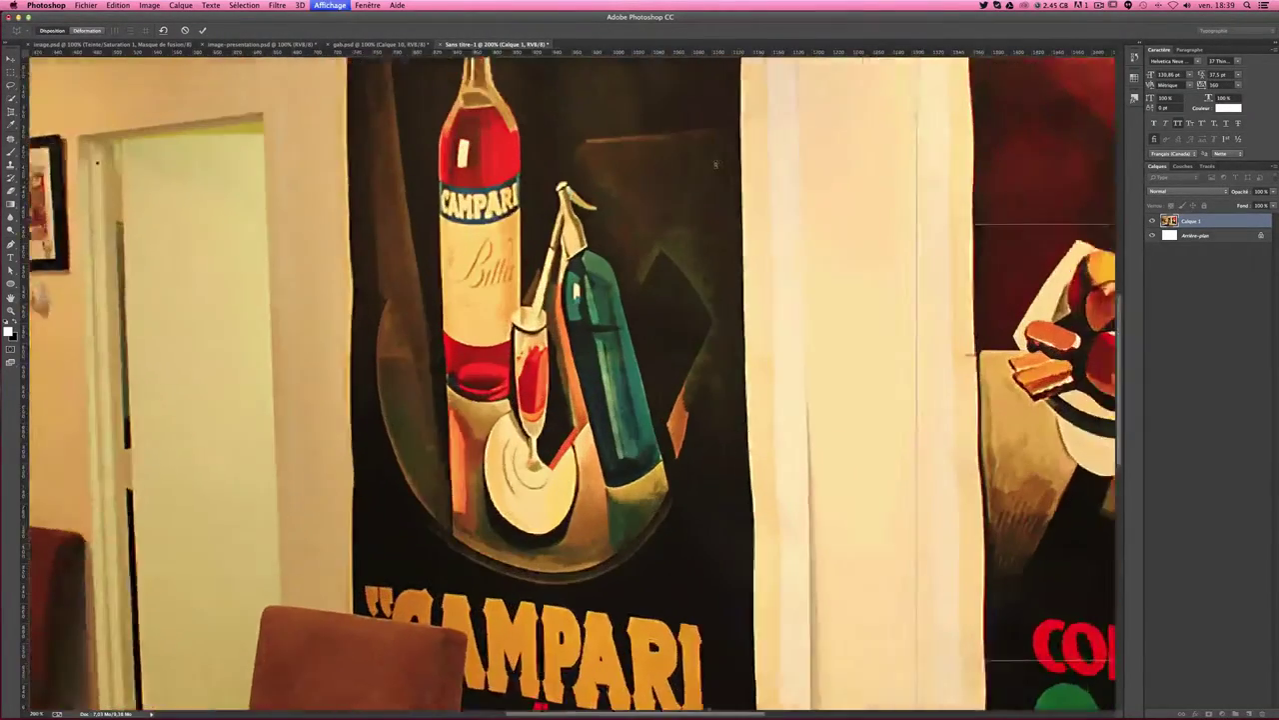
Move the quad's top-left and top-right corners onto the poster's top corners
{"action": "scroll", "coordinate": [473, 328], "scroll_direction": "right", "scroll_amount": 10}
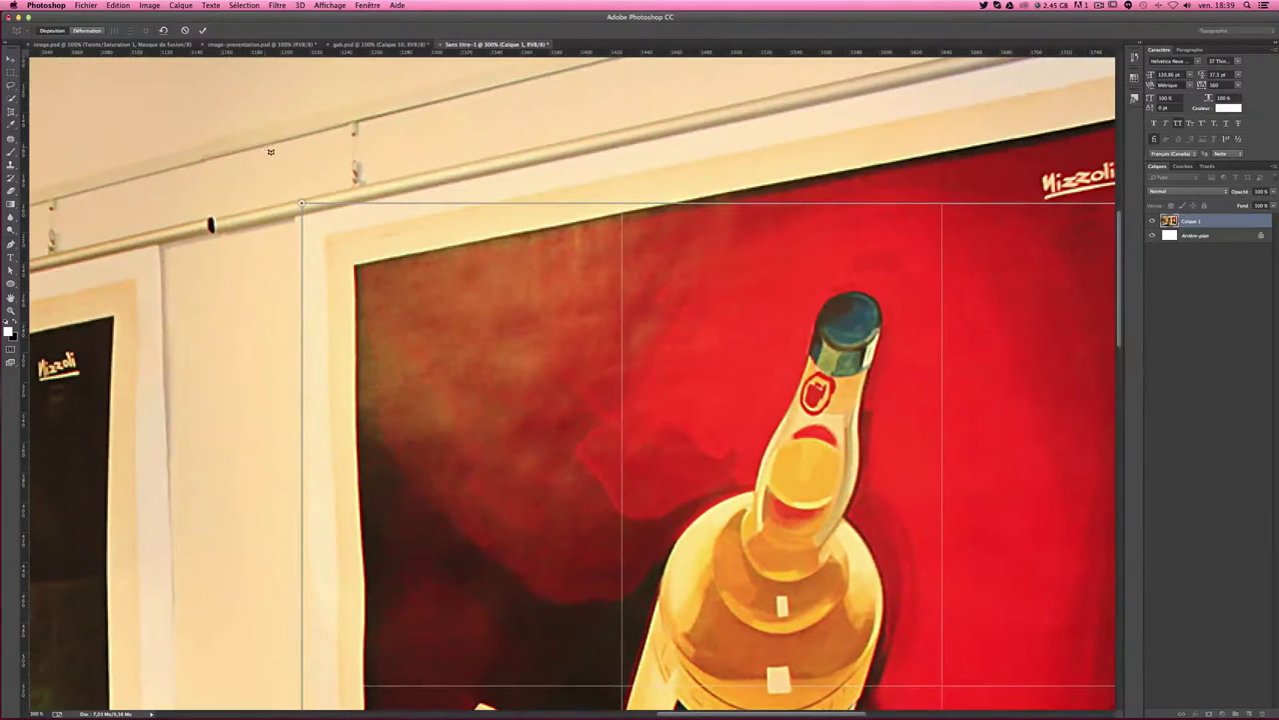
{"action": "left_click_drag", "start_coordinate": [303, 202], "coordinate": [300, 217]}
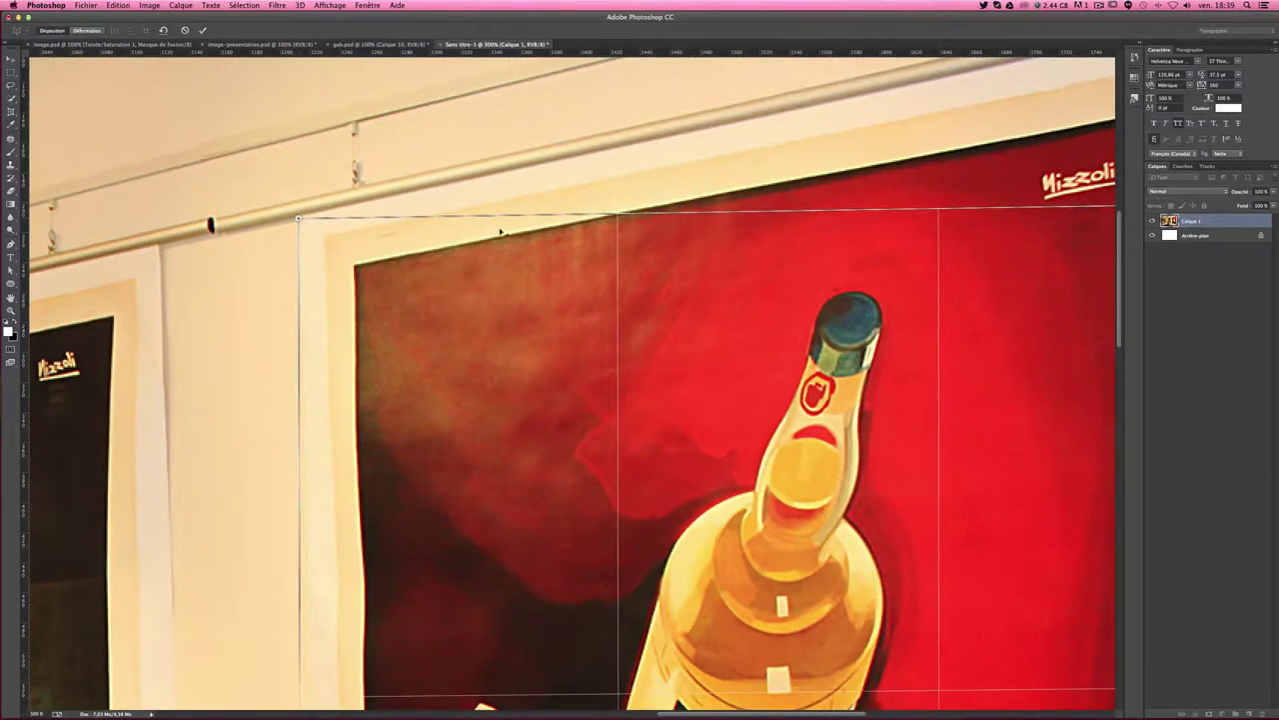
{"action": "scroll", "coordinate": [414, 306], "scroll_direction": "right", "scroll_amount": 10}
{"action": "left_click_drag", "start_coordinate": [869, 274], "coordinate": [868, 76]}
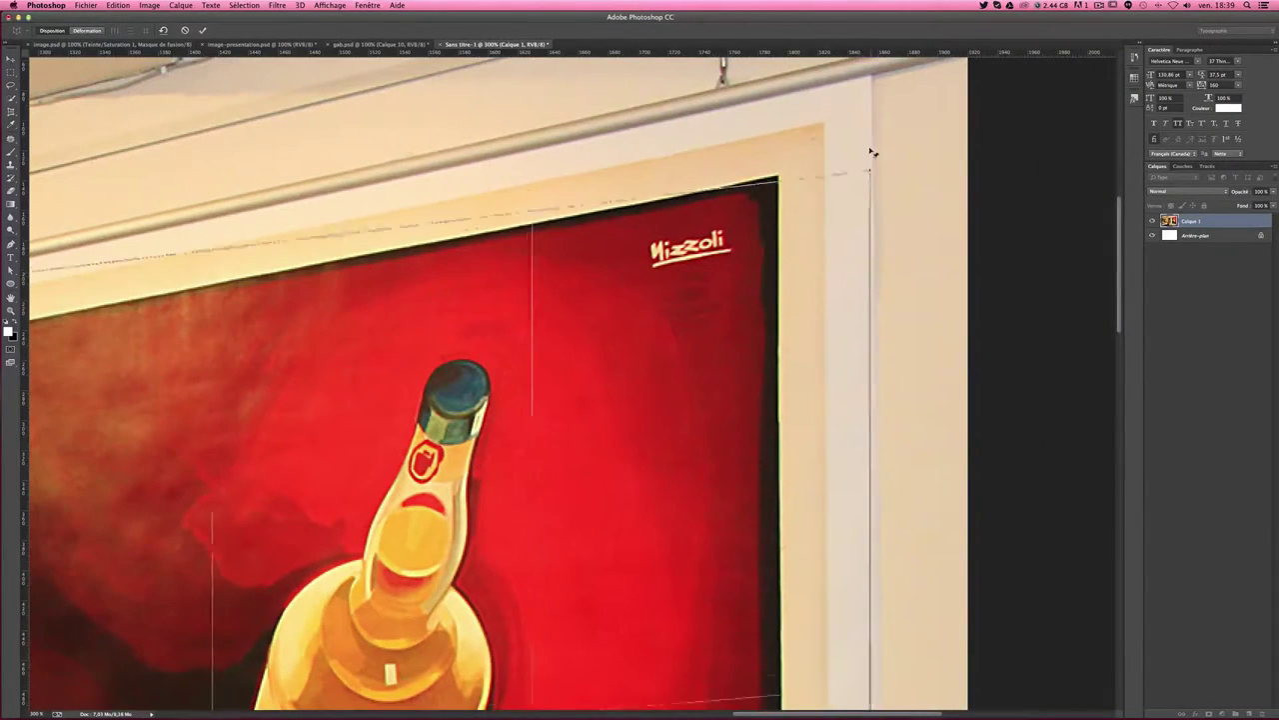
Pin the quad's bottom-left corner, refine the top-left one, then fit the photo on screen
{"action": "scroll", "coordinate": [717, 600], "scroll_direction": "down", "scroll_amount": 5}
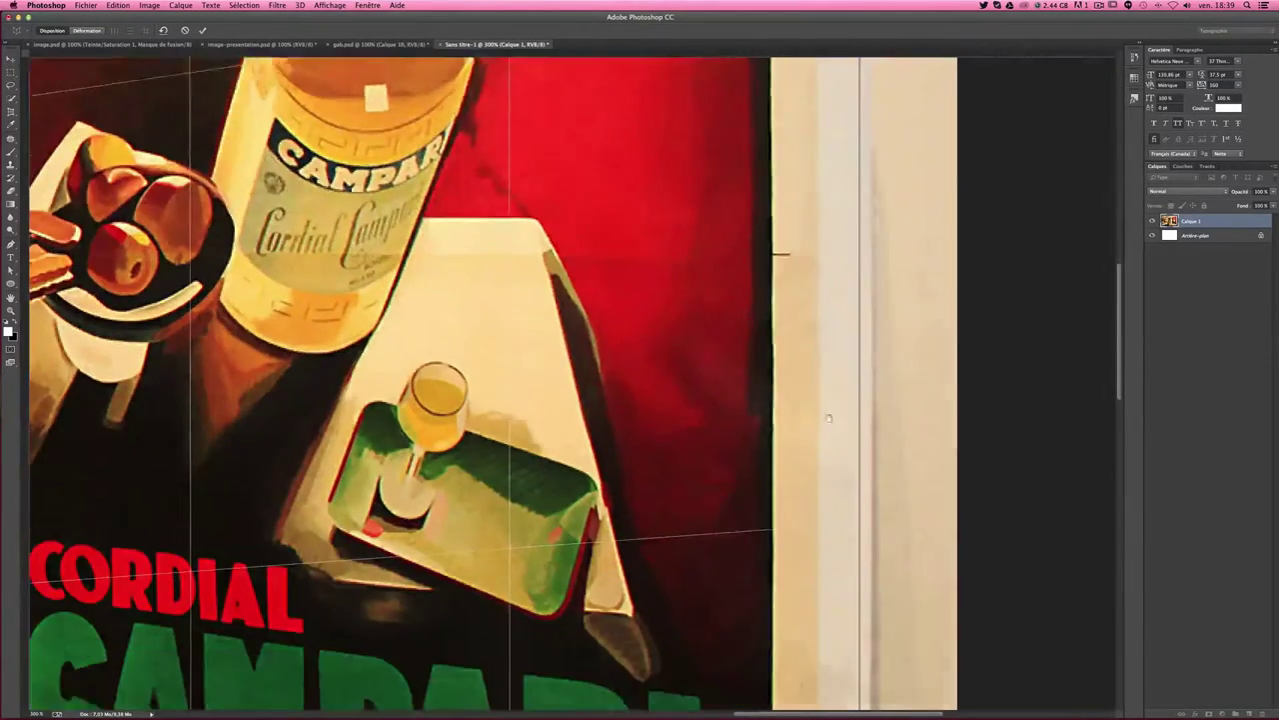
{"action": "scroll", "coordinate": [779, 500], "scroll_direction": "down", "scroll_amount": 3}
{"action": "scroll", "coordinate": [850, 400], "scroll_direction": "down", "scroll_amount": 2}
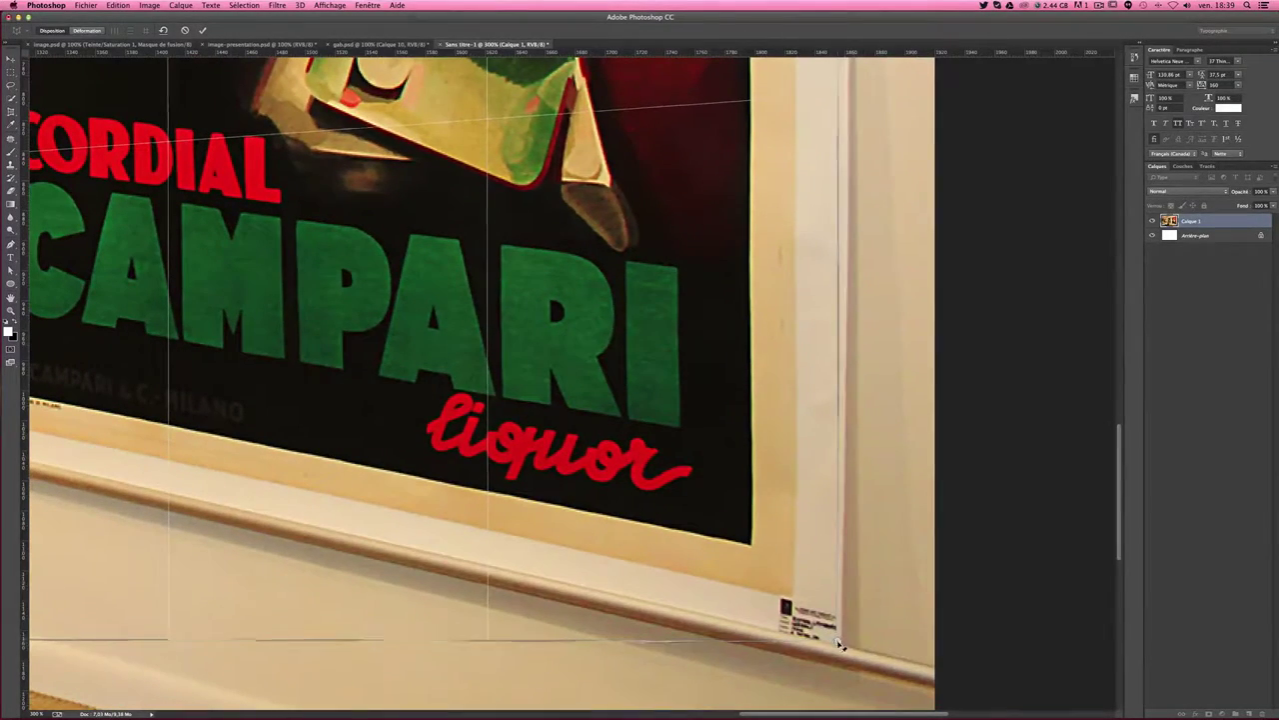
{"action": "scroll", "coordinate": [640, 490], "scroll_direction": "left", "scroll_amount": 14}
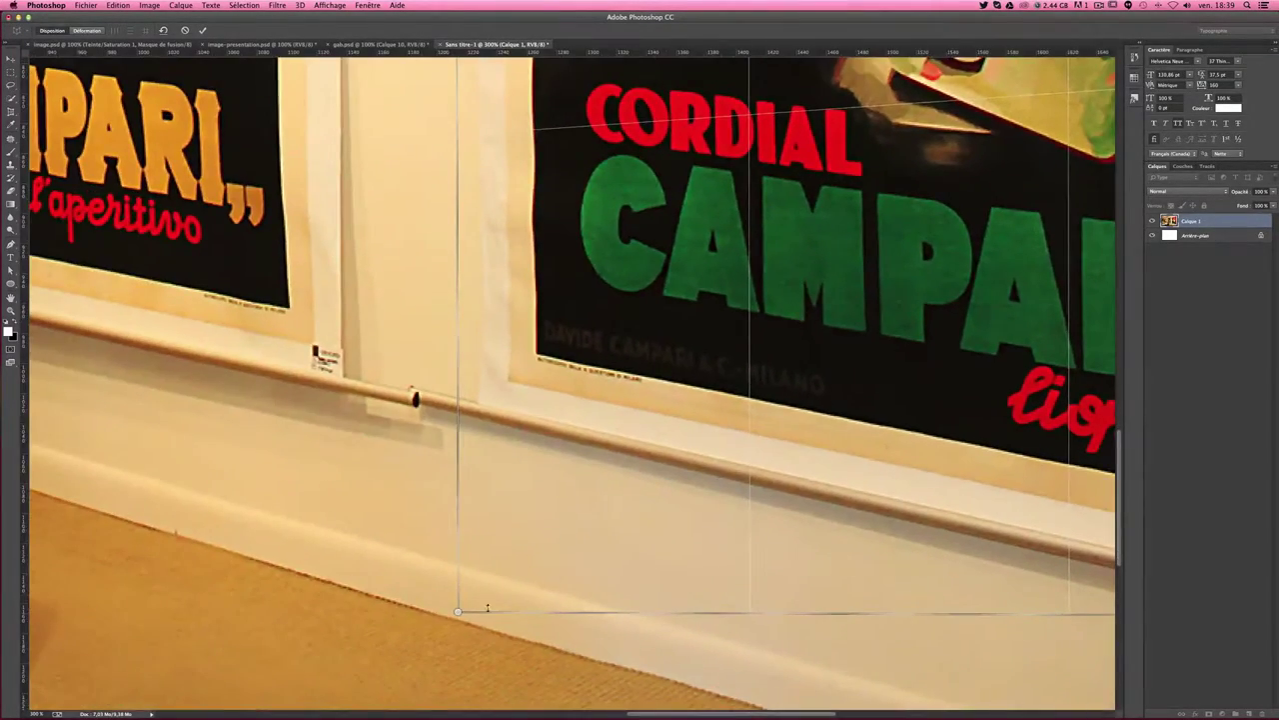
{"action": "left_click_drag", "start_coordinate": [458, 612], "coordinate": [486, 404]}
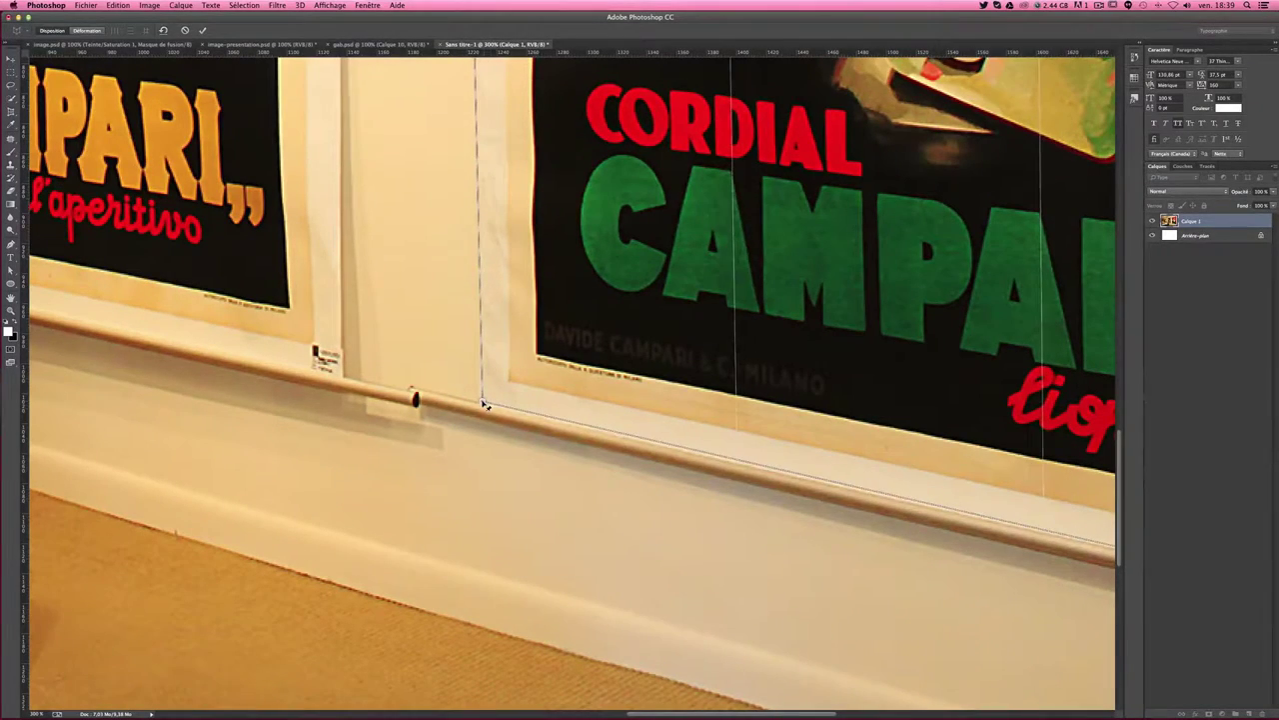
{"action": "scroll", "coordinate": [551, 289], "scroll_direction": "up", "scroll_amount": 10}
{"action": "scroll", "coordinate": [529, 364], "scroll_direction": "up", "scroll_amount": 6}
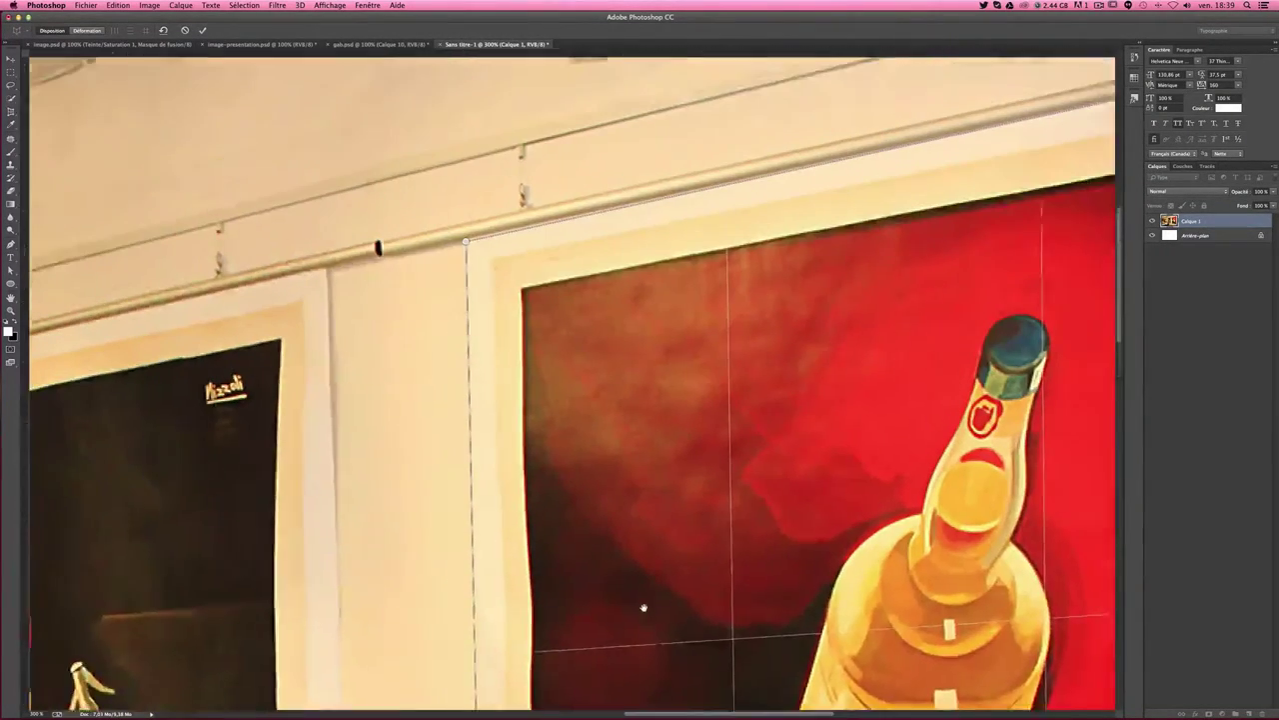
{"action": "scroll", "coordinate": [570, 450], "scroll_direction": "up", "scroll_amount": 4}
{"action": "left_click_drag", "start_coordinate": [506, 351], "coordinate": [506, 354]}
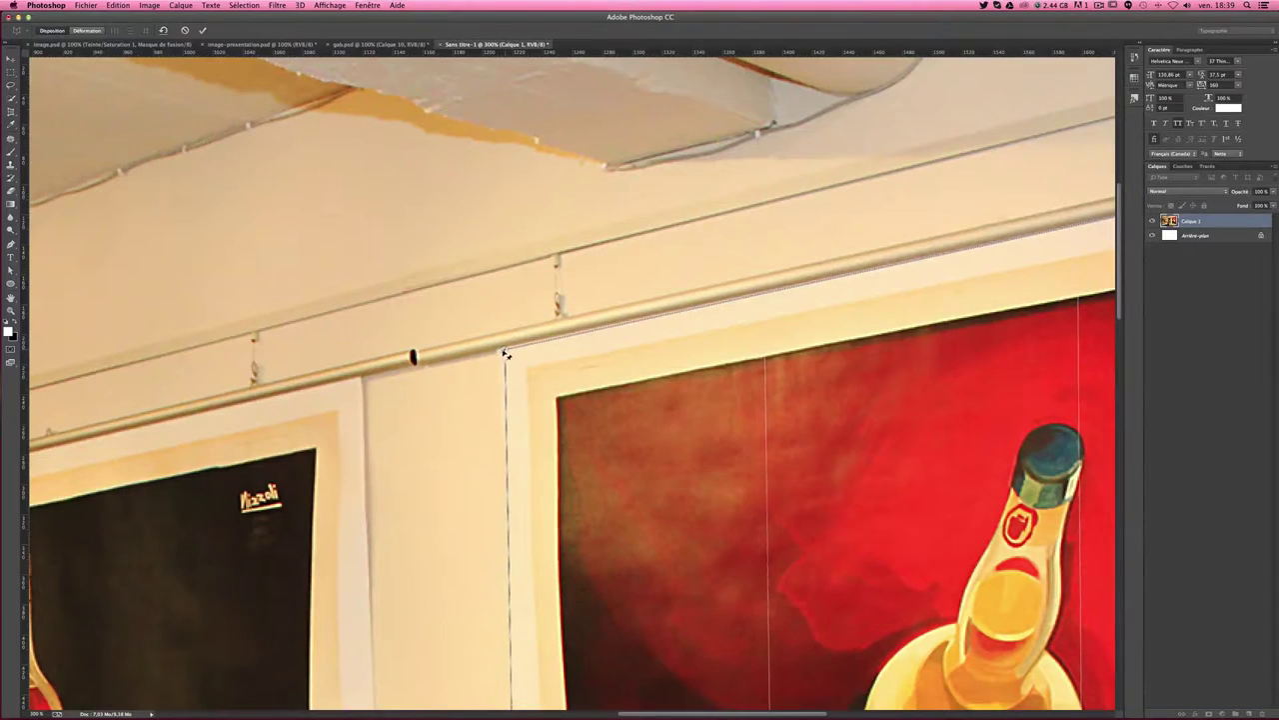
{"action": "key", "text": "ctrl+0"}
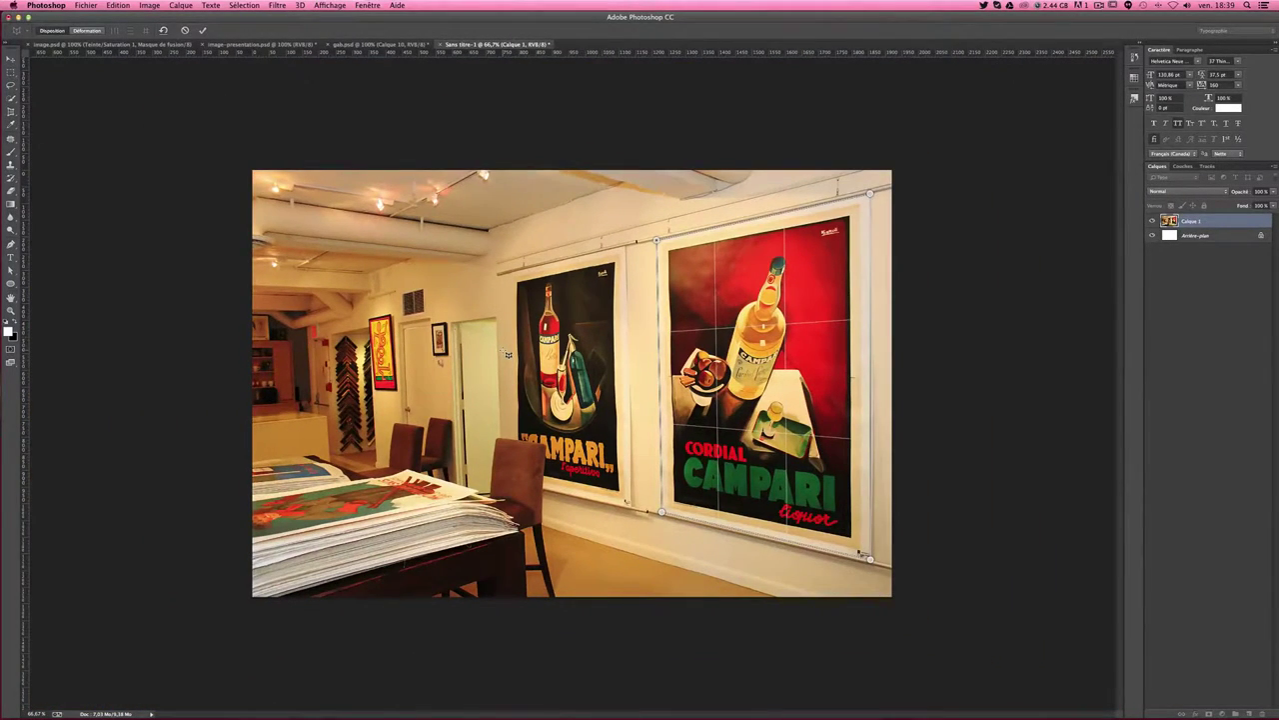
At 100%, enter Déformation mode, close the 'Etape 2 sur 2' hint, and drag the top pin
{"action": "key", "text": "ctrl+1"}
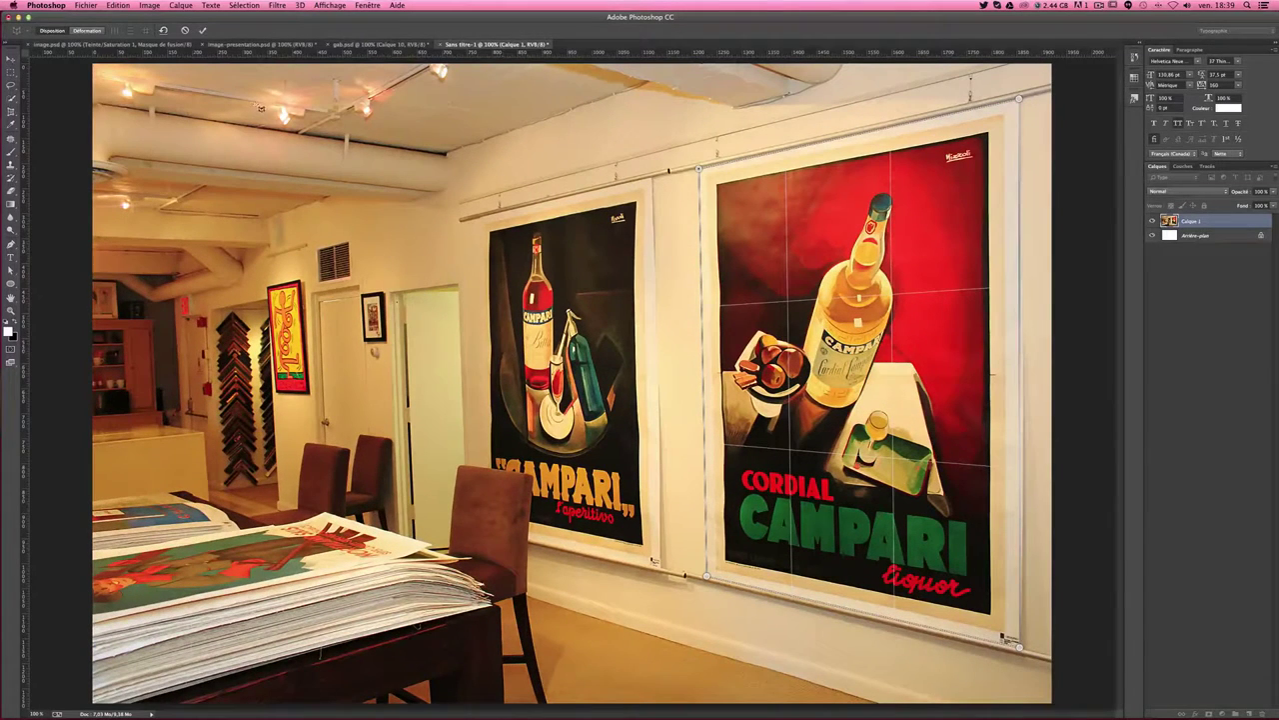
{"action": "left_click", "coordinate": [99, 31]}
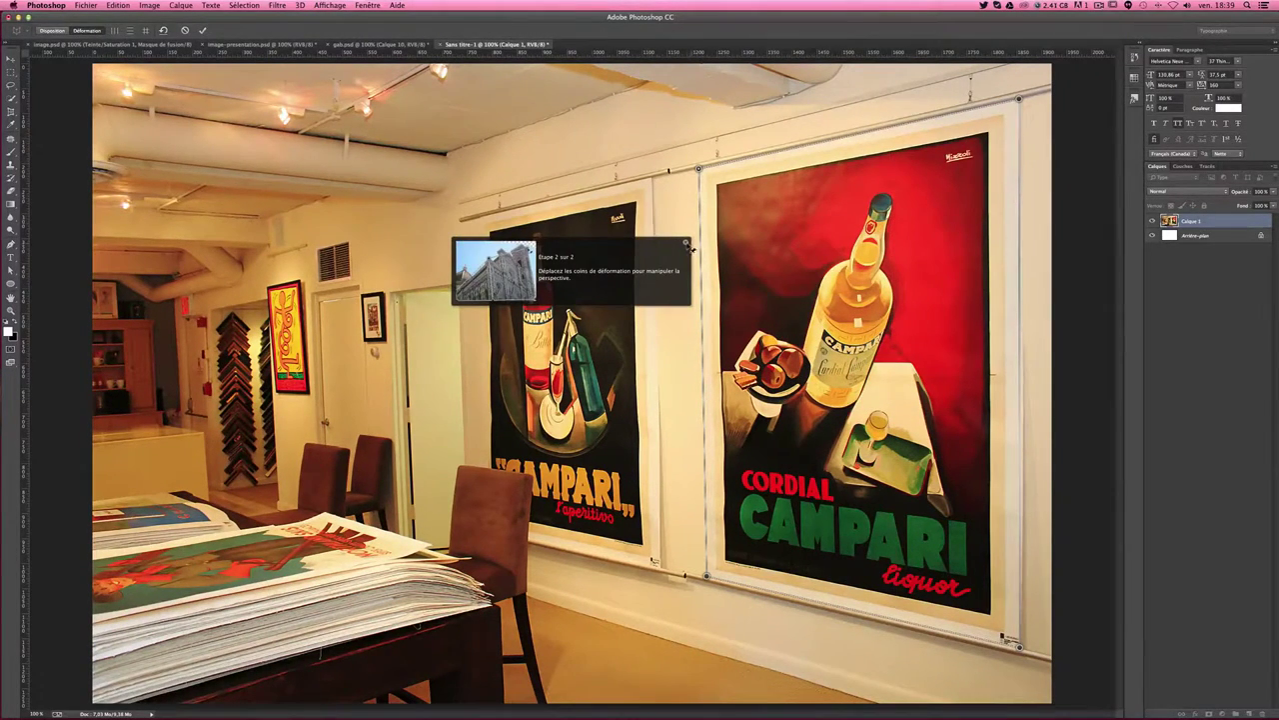
{"action": "left_click", "coordinate": [687, 243]}
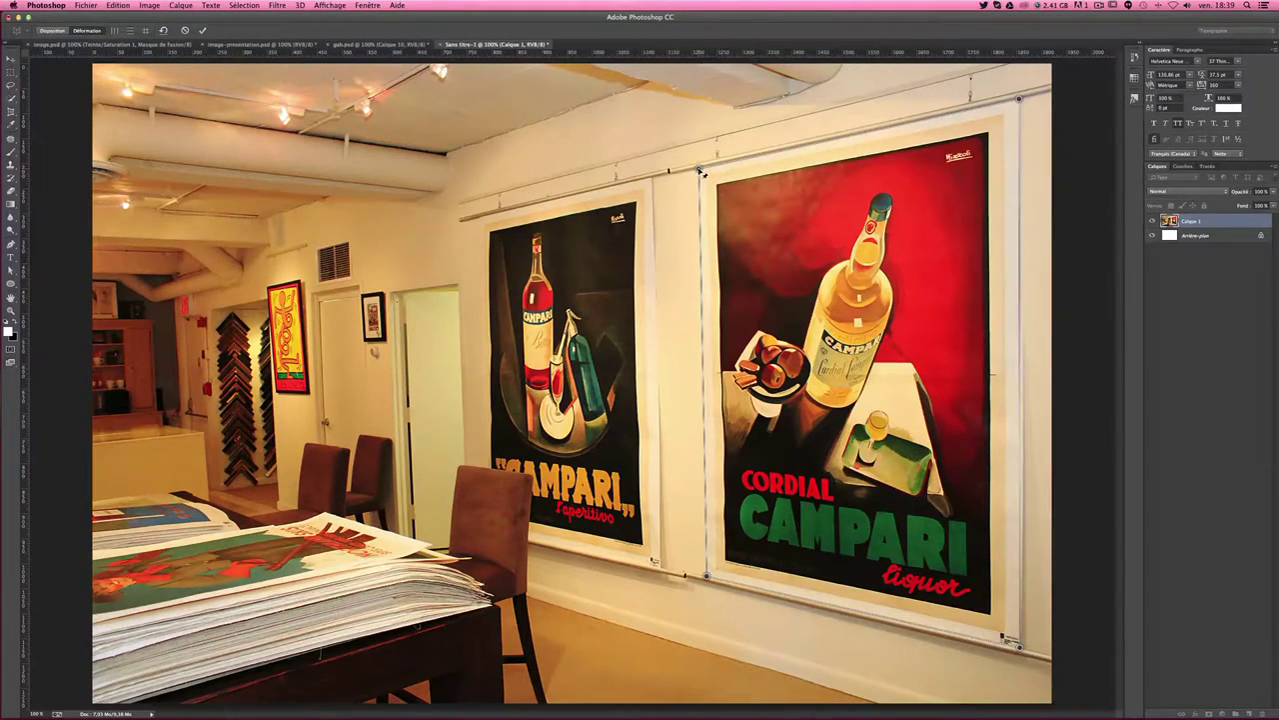
{"action": "left_click_drag", "start_coordinate": [702, 172], "coordinate": [550, 255]}
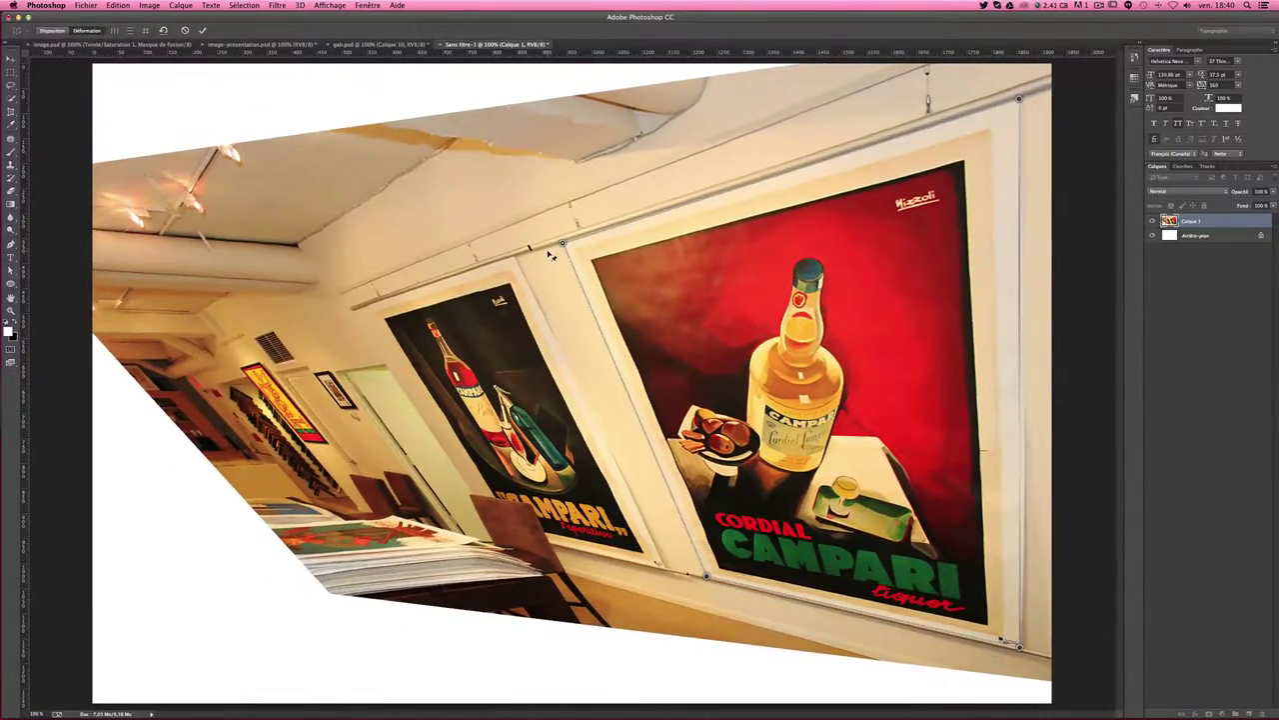
Drag the warp pins to tilt the wall and Cordial Campari poster more steeply, then finish the warp
{"action": "mouse_move", "coordinate": [708, 577]}
{"action": "left_mouse_down"}
{"action": "mouse_move", "coordinate": [545, 546]}
{"action": "mouse_move", "coordinate": [570, 580]}
{"action": "mouse_move", "coordinate": [489, 563]}
{"action": "mouse_move", "coordinate": [447, 513]}
{"action": "mouse_move", "coordinate": [458, 545]}
{"action": "mouse_move", "coordinate": [455, 528]}
{"action": "left_mouse_up"}
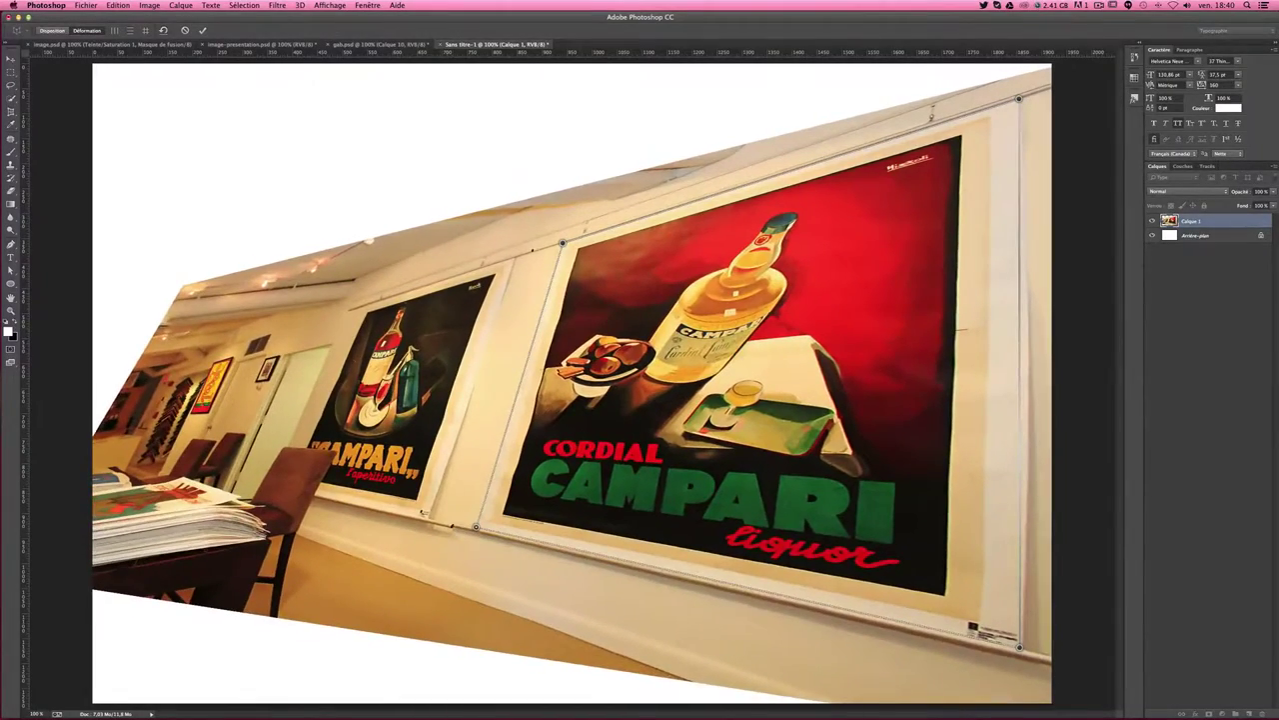
{"action": "mouse_move", "coordinate": [565, 243]}
{"action": "left_mouse_down"}
{"action": "mouse_move", "coordinate": [626, 222]}
{"action": "mouse_move", "coordinate": [644, 231]}
{"action": "mouse_move", "coordinate": [636, 260]}
{"action": "left_mouse_up"}
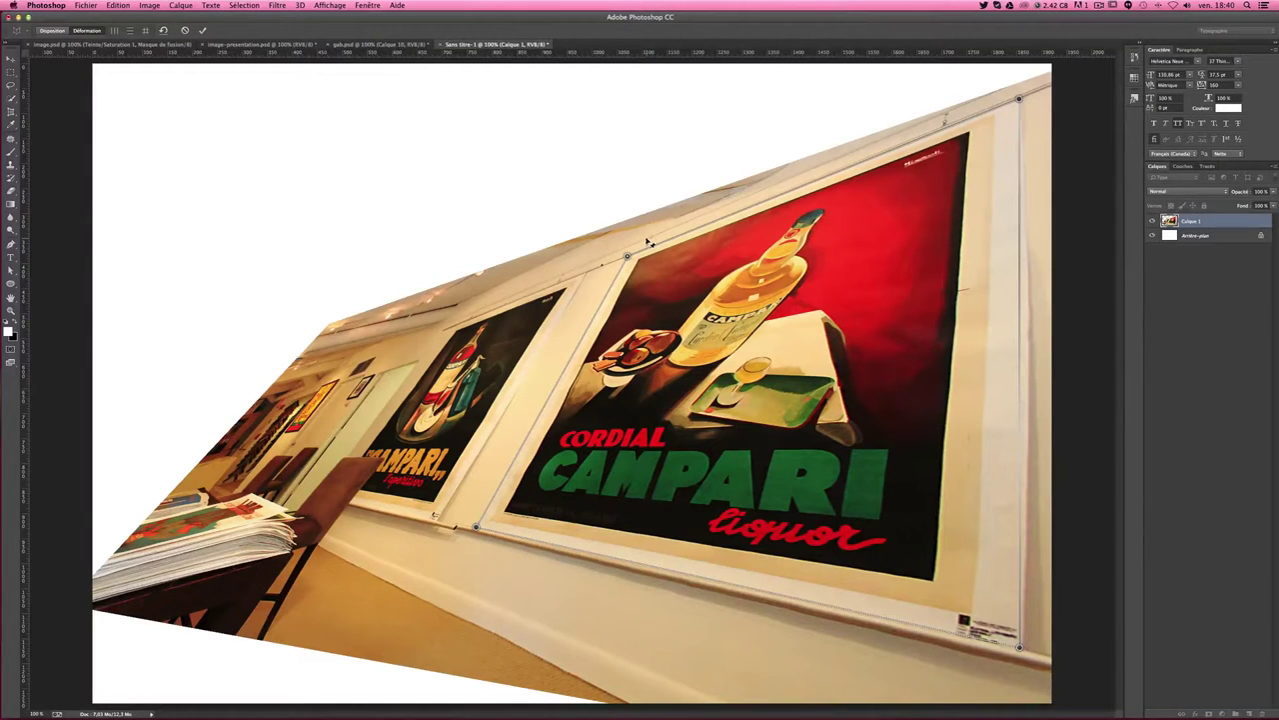
{"action": "left_click", "coordinate": [10, 60]}
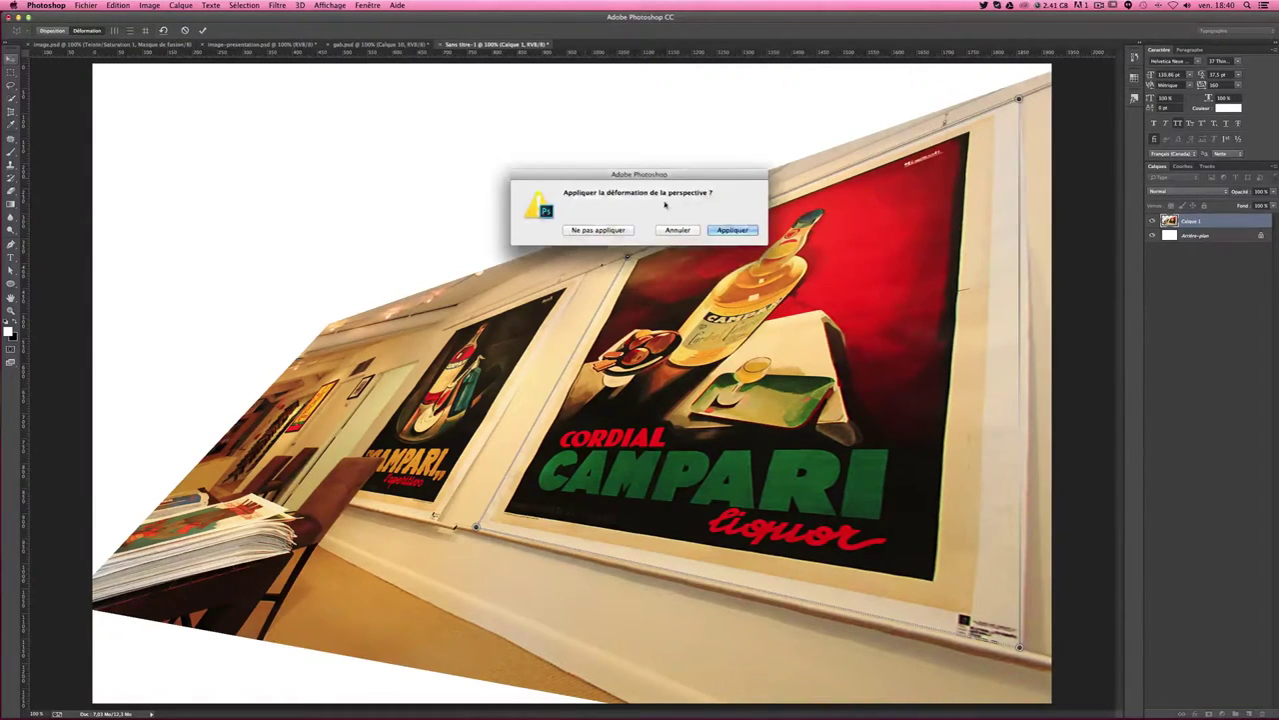
Apply the perspective warp with Appliquer, then undo it to restore the unwarped Calque 1
{"action": "key", "text": "Return"}
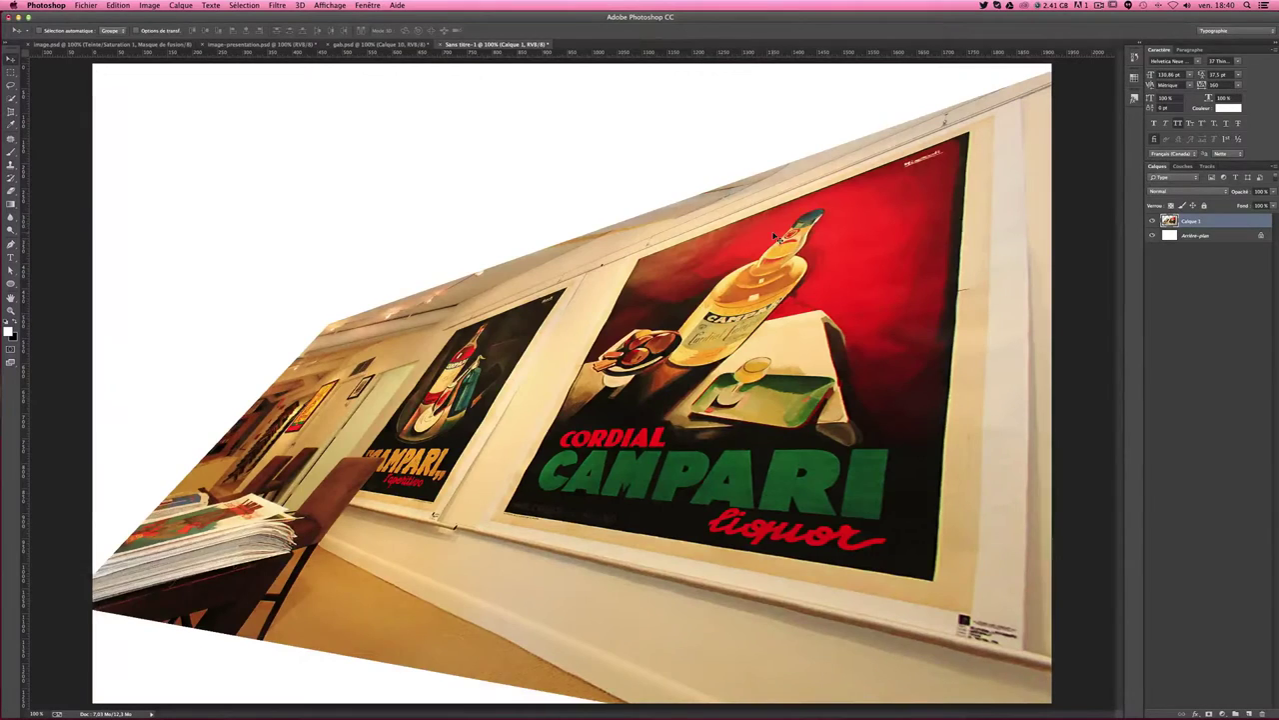
{"action": "key", "text": "ctrl+z"}
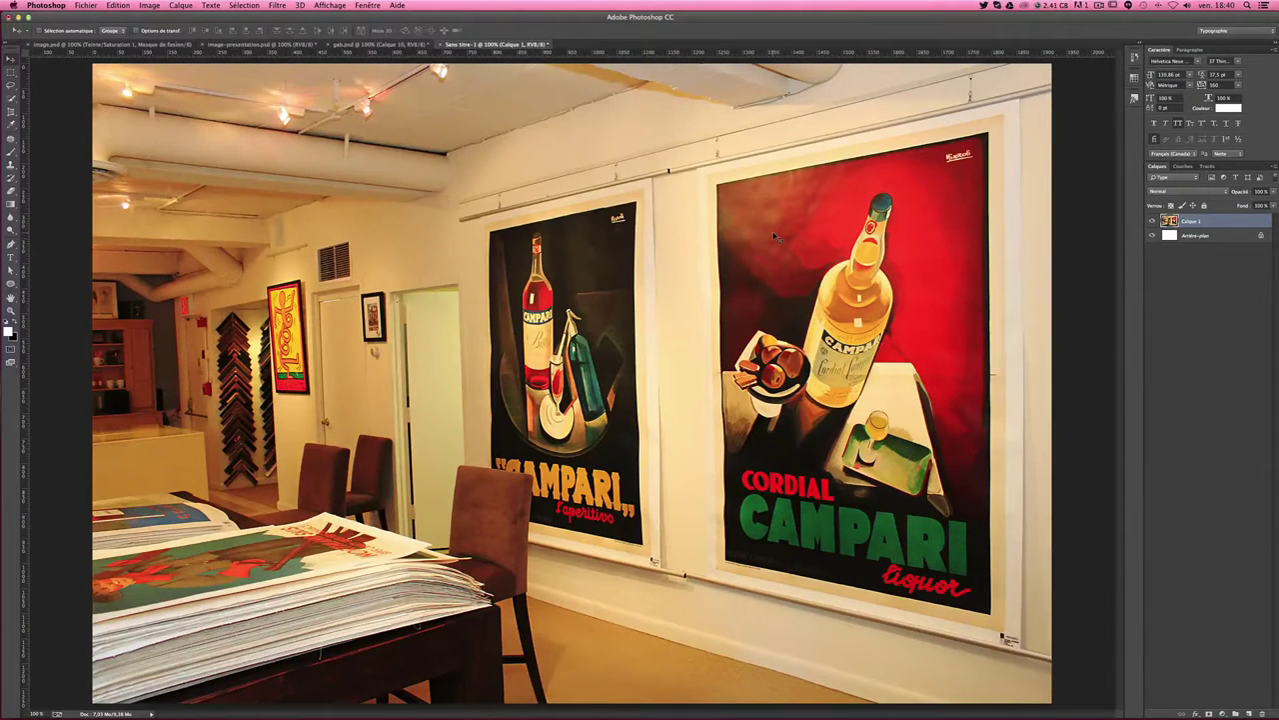